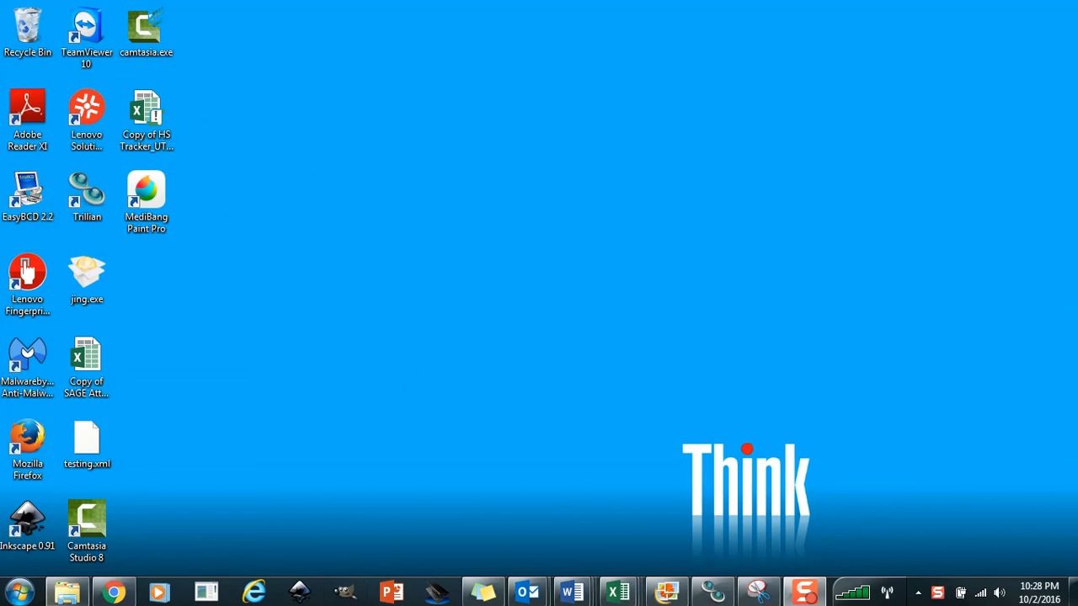
# Step: Search the computer's programs for gimp and launch GIMP 2
pyautogui.click(19, 592)
pyautogui.click(62, 551)
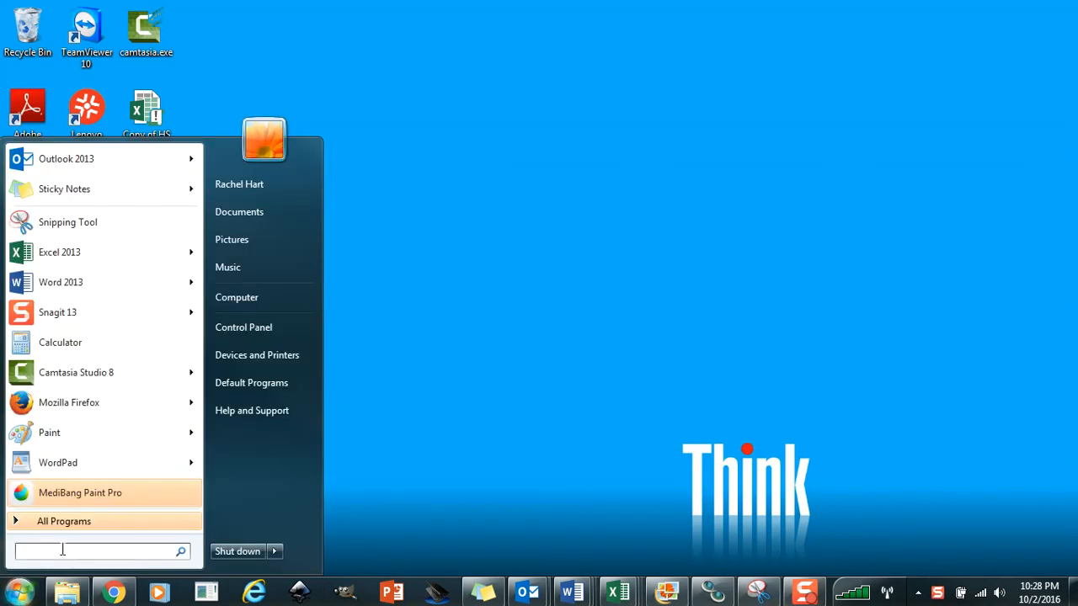
pyautogui.write('gimip')
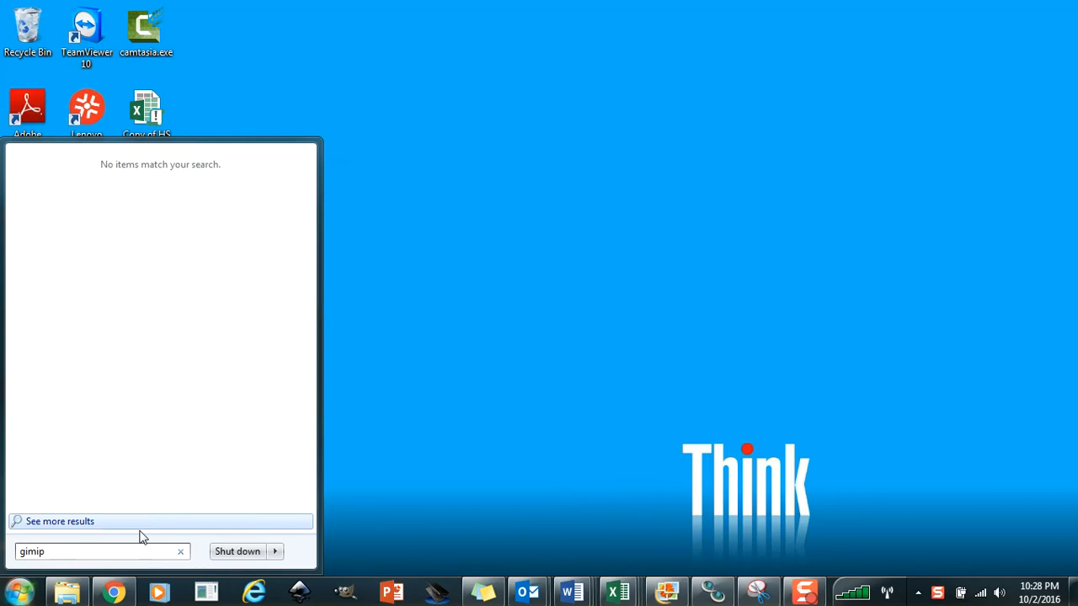
pyautogui.press('BackSpace')
pyautogui.press('BackSpace')
pyautogui.write('p')
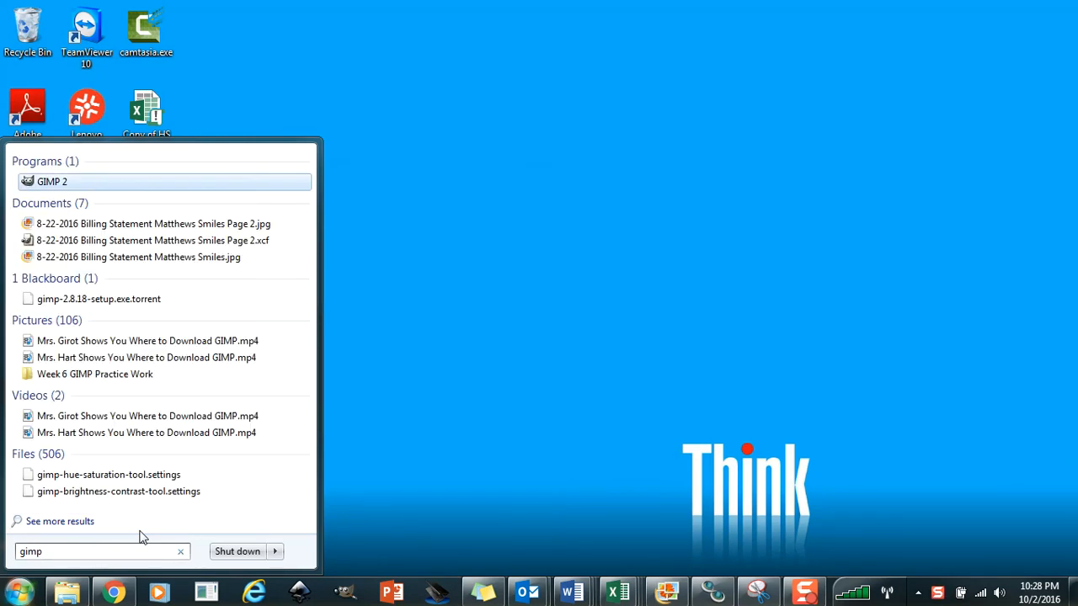
pyautogui.press('Return')
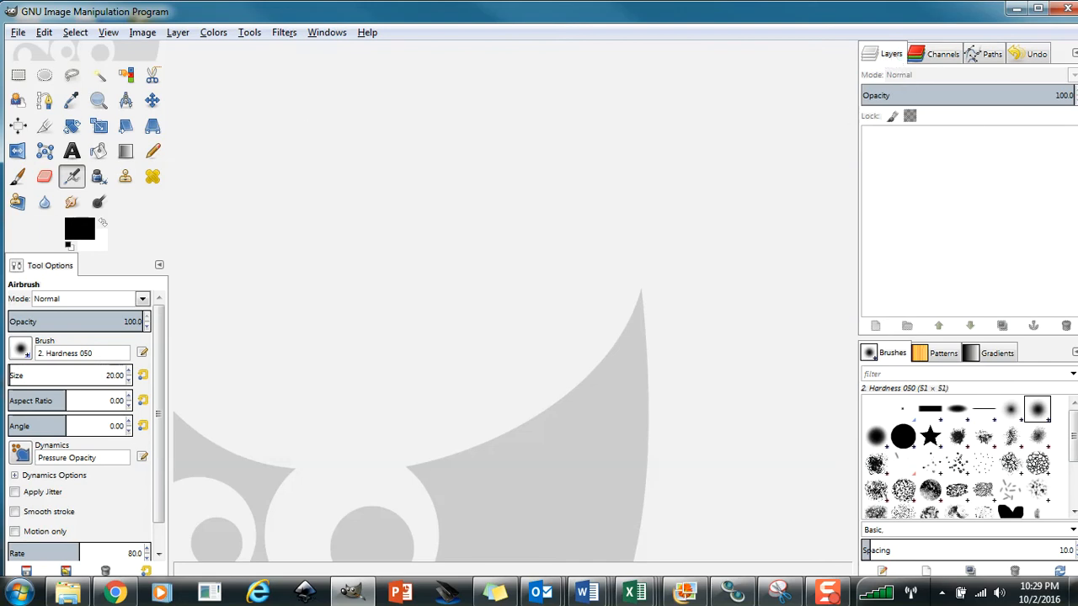
# Step: Hide all docks in the single-window workspace and show them again
pyautogui.click(327, 35)
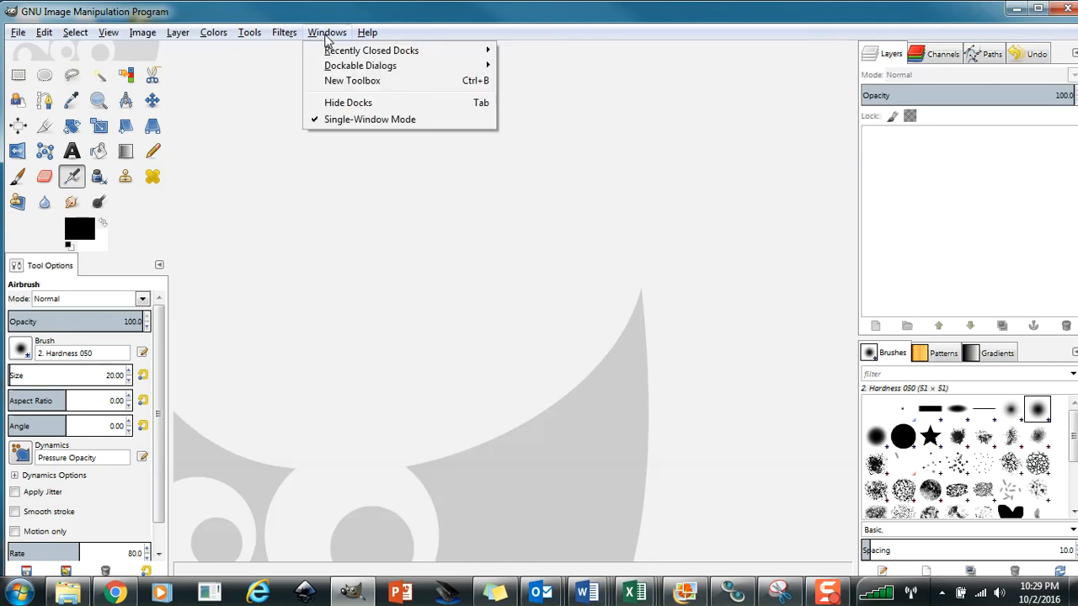
pyautogui.click(348, 102)
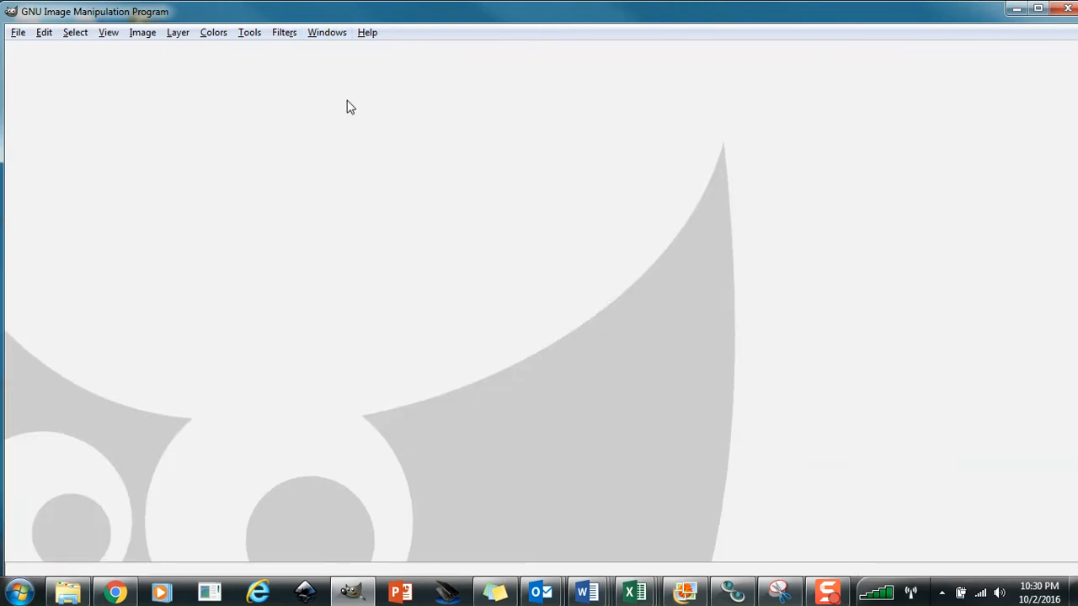
pyautogui.click(330, 32)
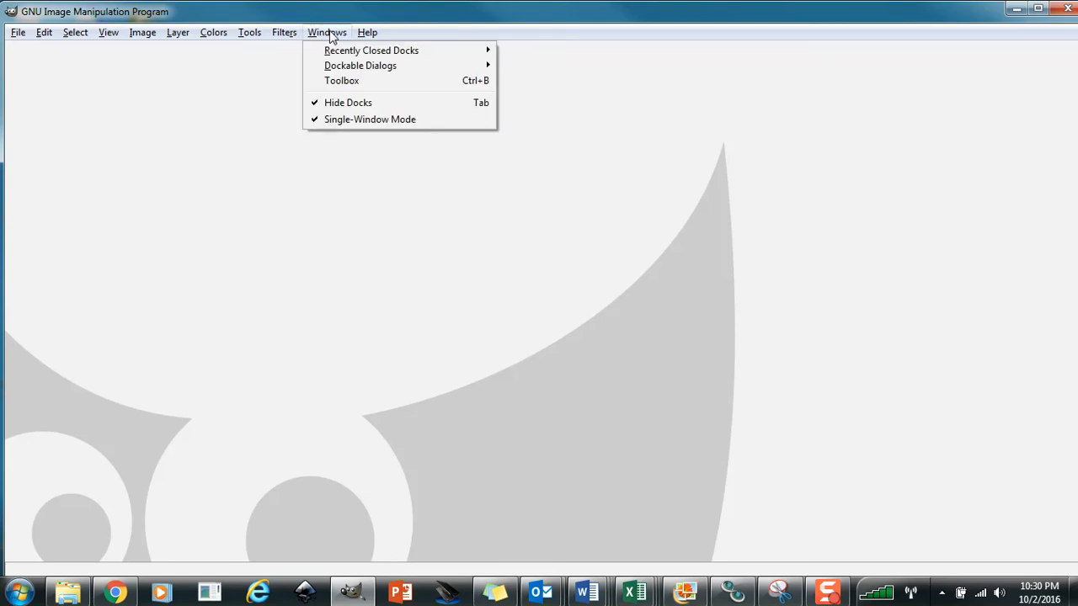
pyautogui.click(361, 105)
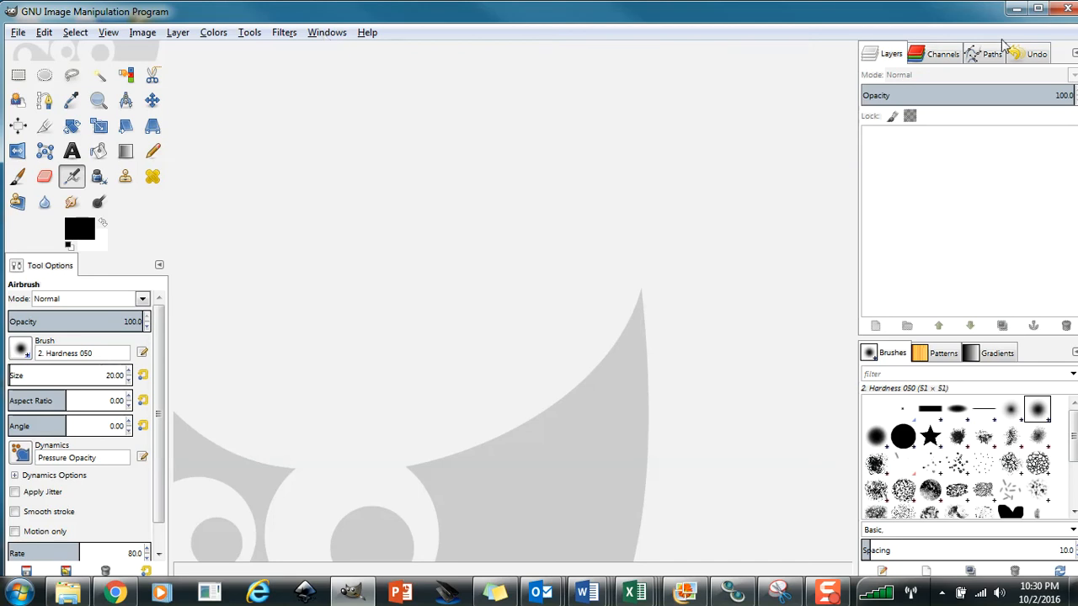
# Step: Examine the recently closed docks and the list of available dockable dialogs without opening any
pyautogui.click(337, 37)
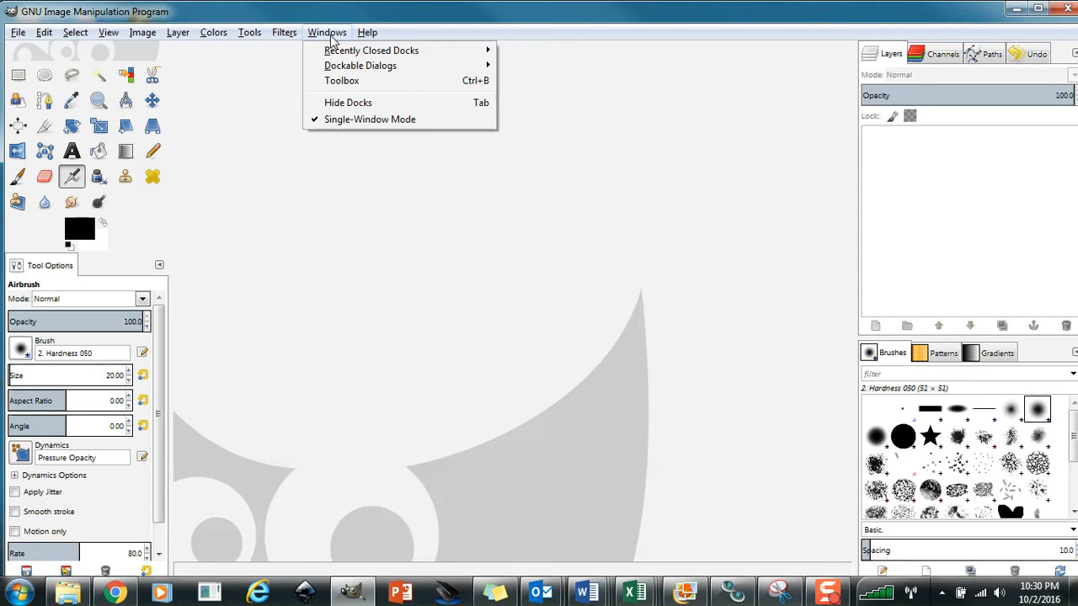
pyautogui.moveTo(330, 52)
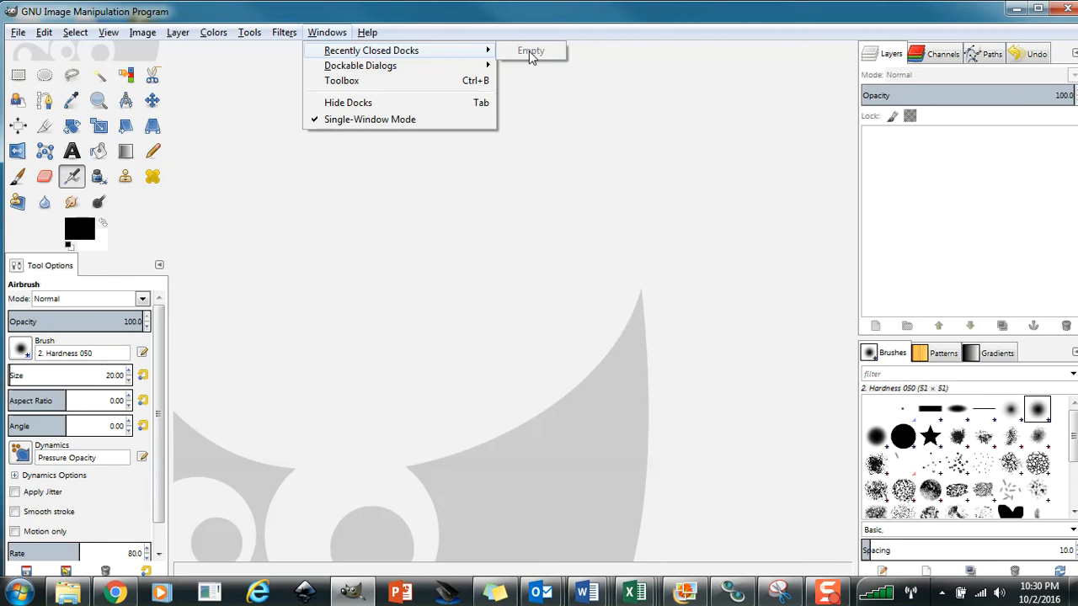
pyautogui.moveTo(359, 67)
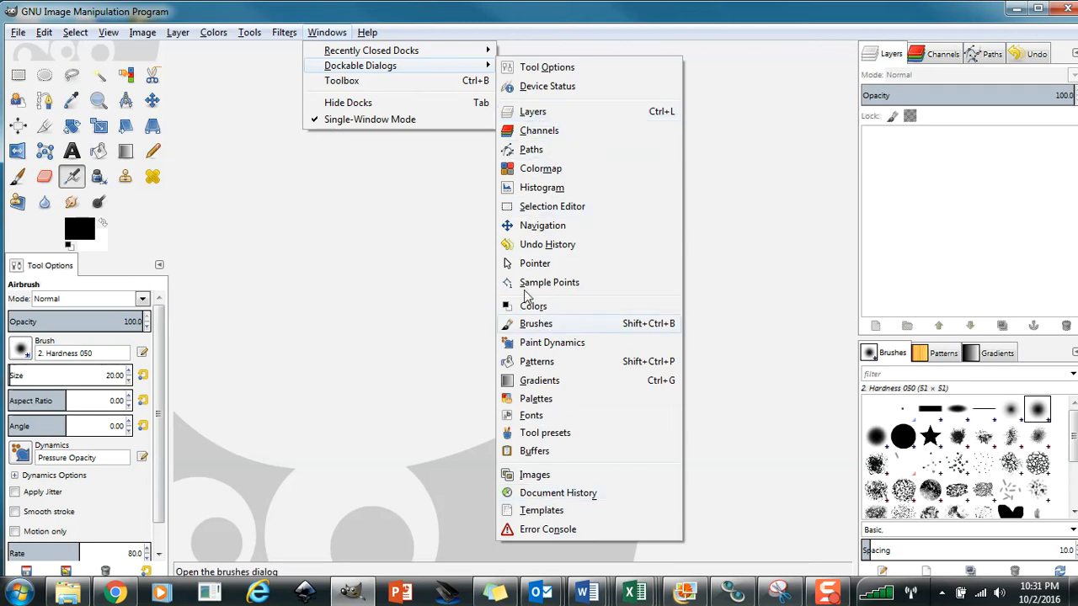
pyautogui.click(387, 15)
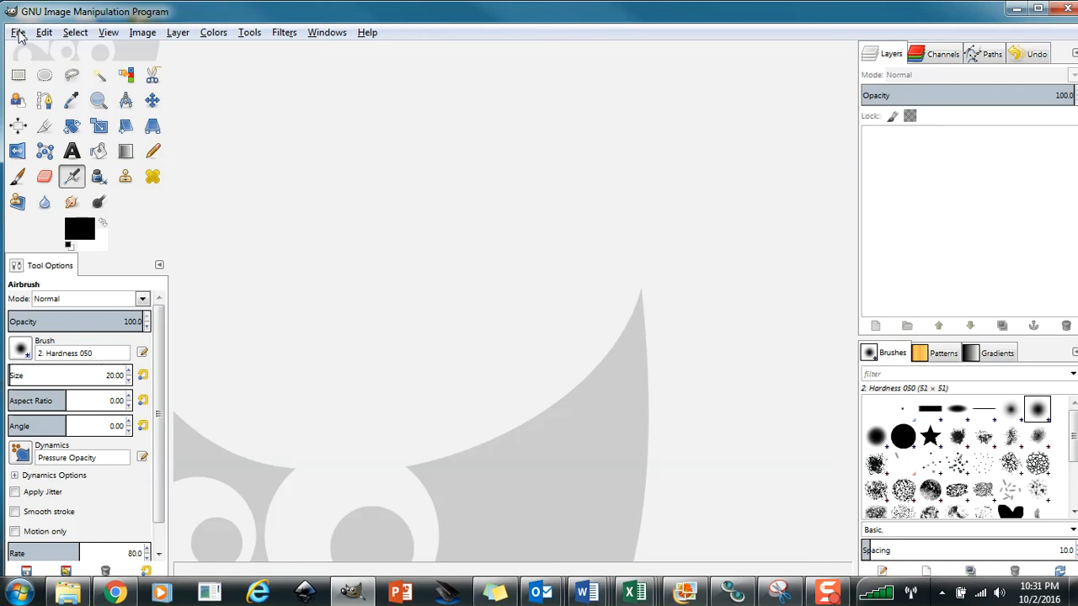
# Step: Open the recently used image "red lipstick photo low brightness and contrast.jpg"
pyautogui.click(18, 36)
pyautogui.click(45, 82)
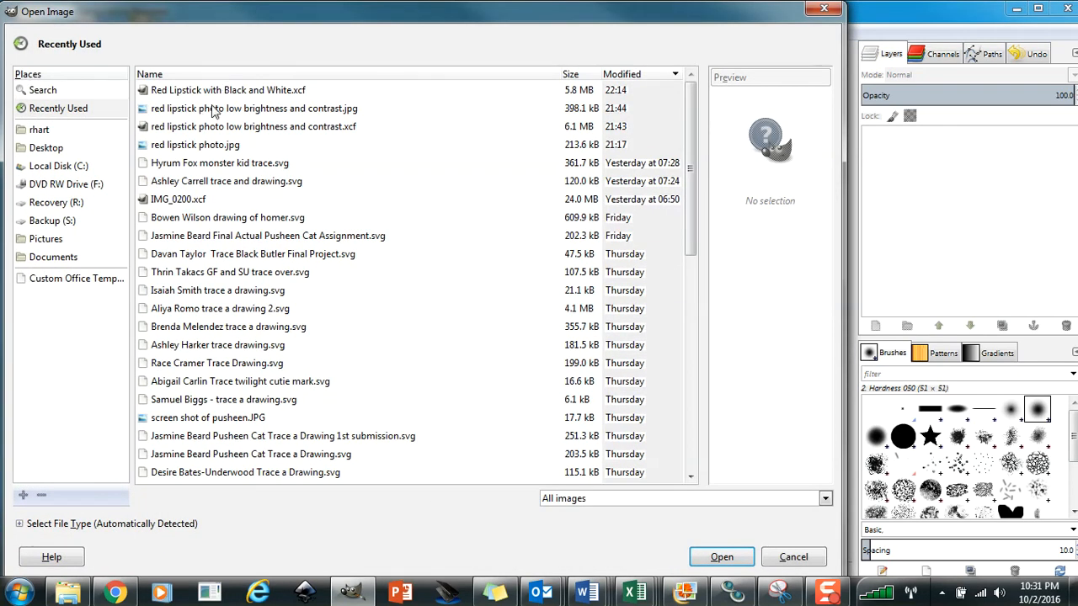
pyautogui.click(213, 113)
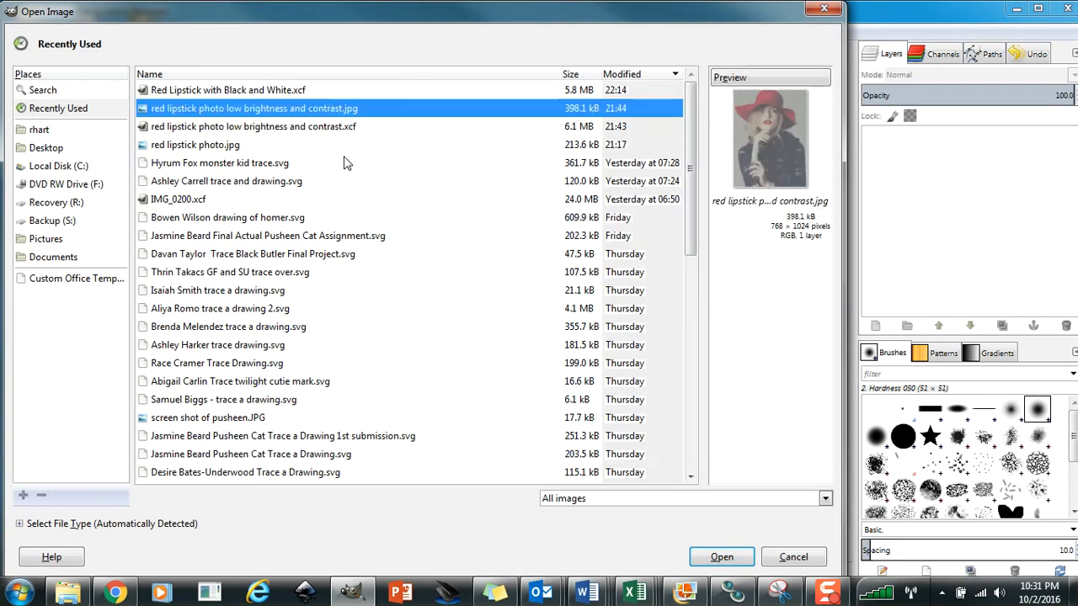
pyautogui.click(720, 557)
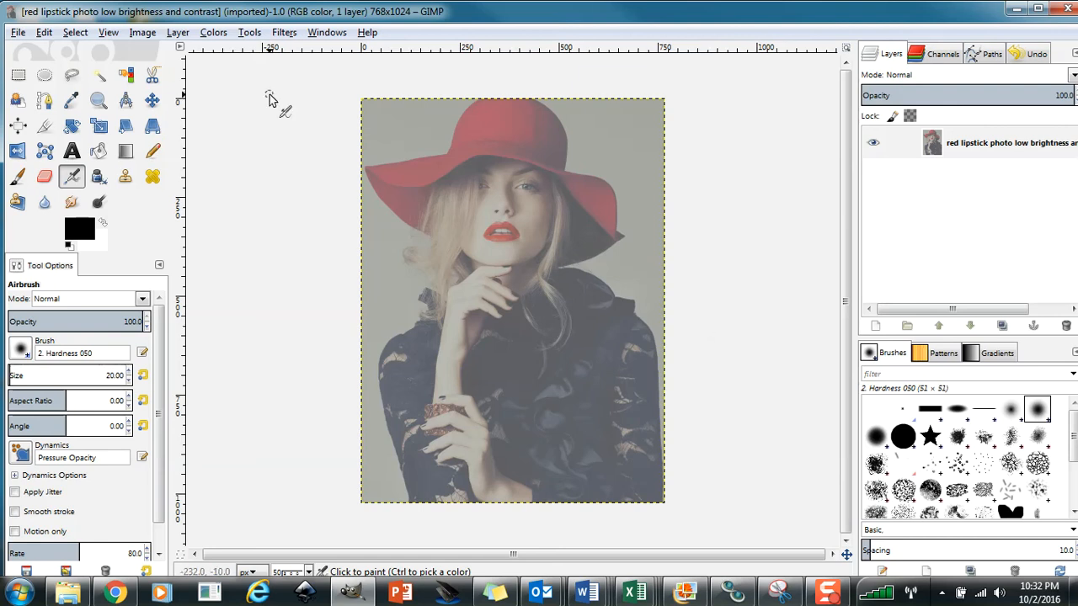
# Step: Adjust the photo with Brightness-Contrast, setting brightness to -21 and contrast to 80
pyautogui.click(214, 34)
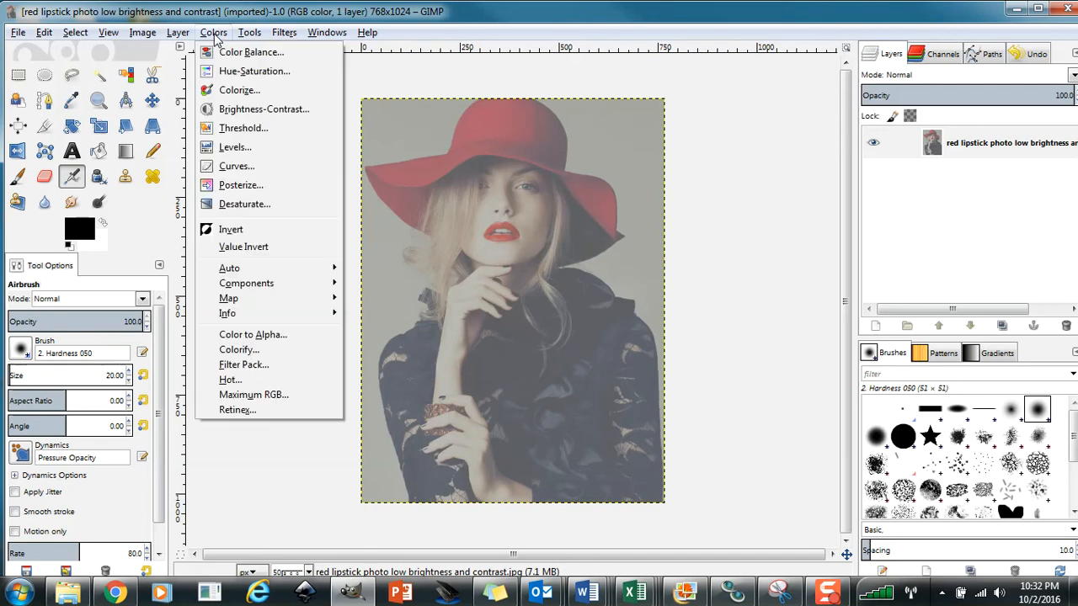
pyautogui.click(251, 115)
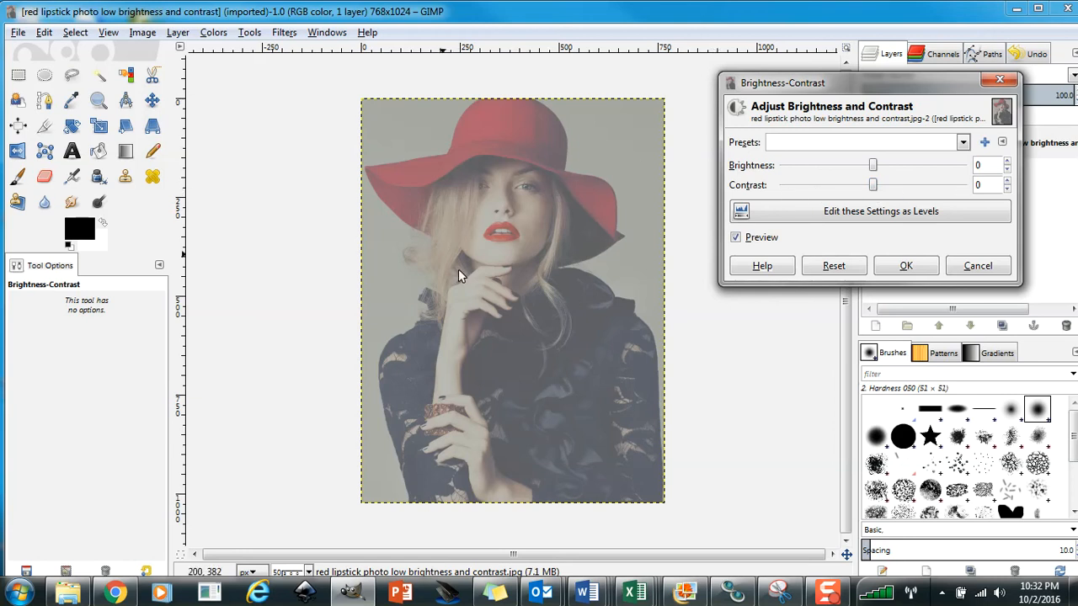
pyautogui.moveTo(873, 186); pyautogui.dragTo(788, 197)
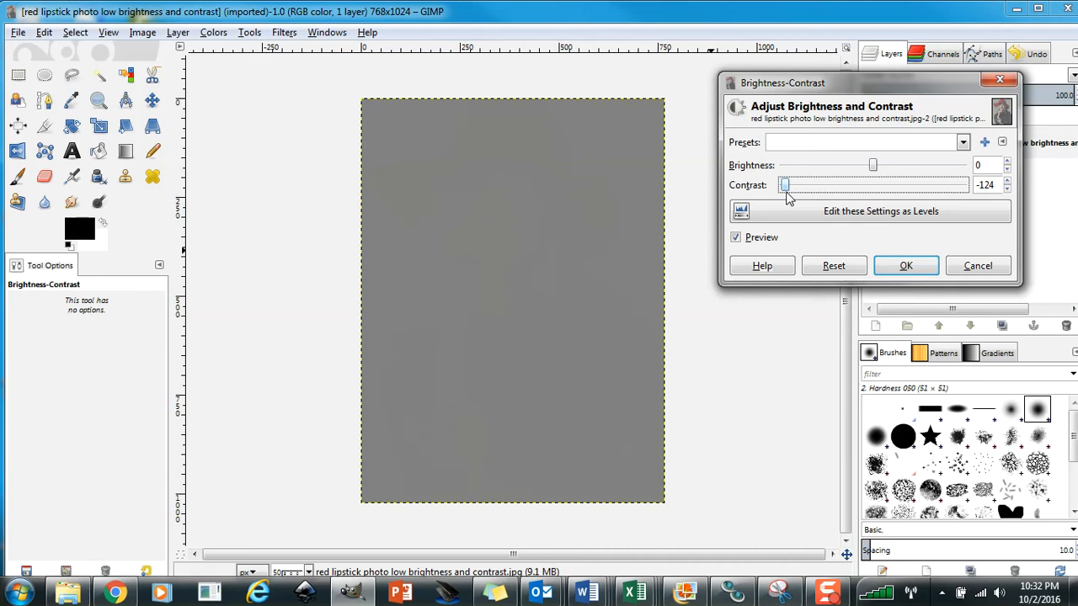
pyautogui.moveTo(787, 193); pyautogui.dragTo(917, 199)
pyautogui.moveTo(872, 166)
pyautogui.mouseDown()
pyautogui.moveTo(849, 167)
pyautogui.moveTo(878, 168)
pyautogui.moveTo(861, 168)
pyautogui.mouseUp()
pyautogui.moveTo(916, 193); pyautogui.dragTo(934, 194)
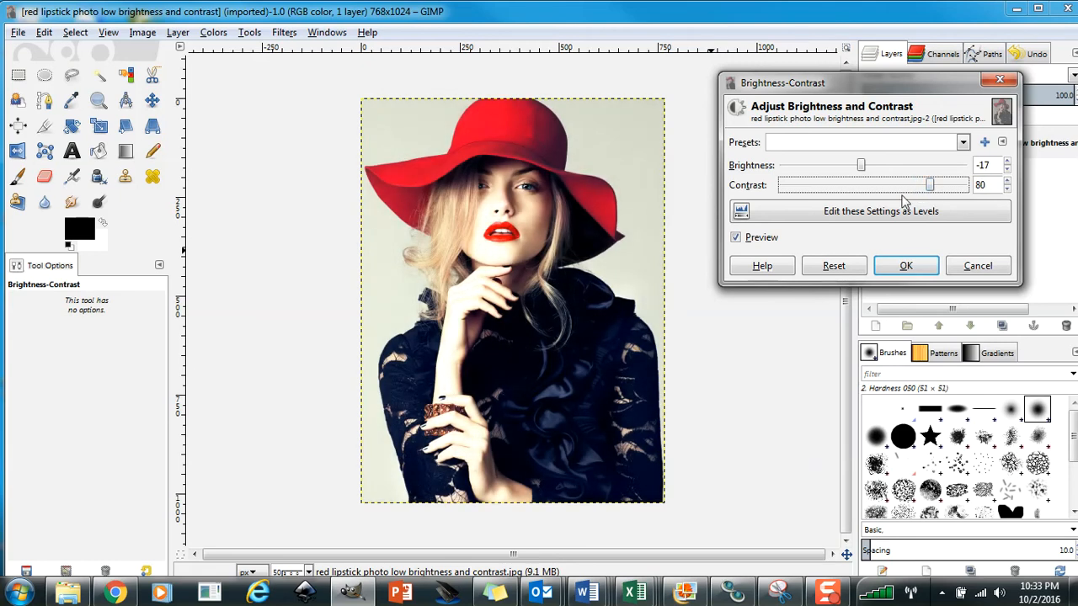
pyautogui.moveTo(862, 169)
pyautogui.mouseDown()
pyautogui.moveTo(874, 171)
pyautogui.moveTo(862, 175)
pyautogui.mouseUp()
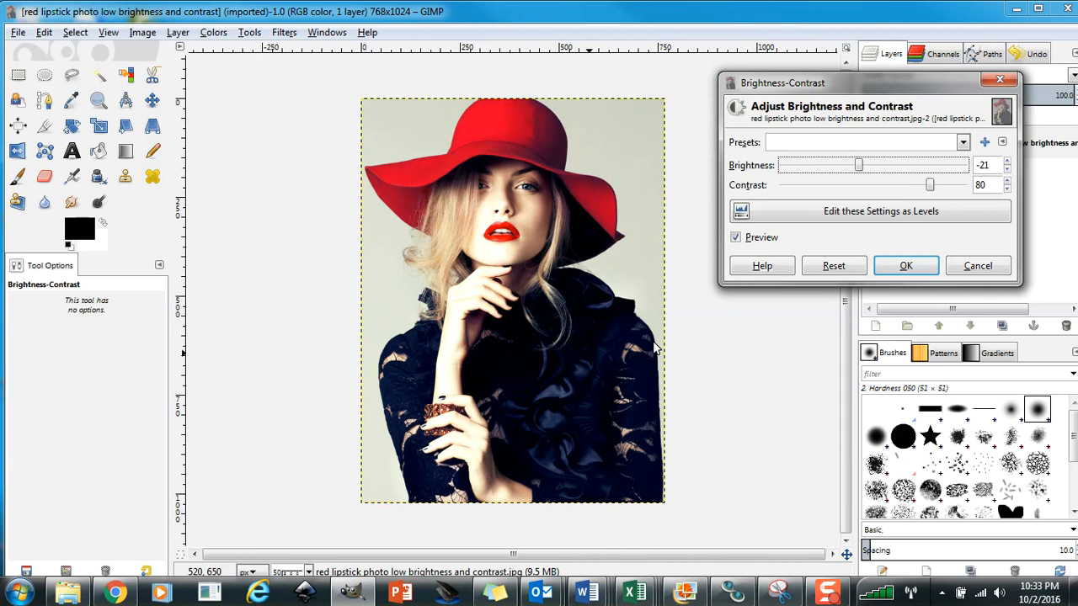
pyautogui.click(916, 267)
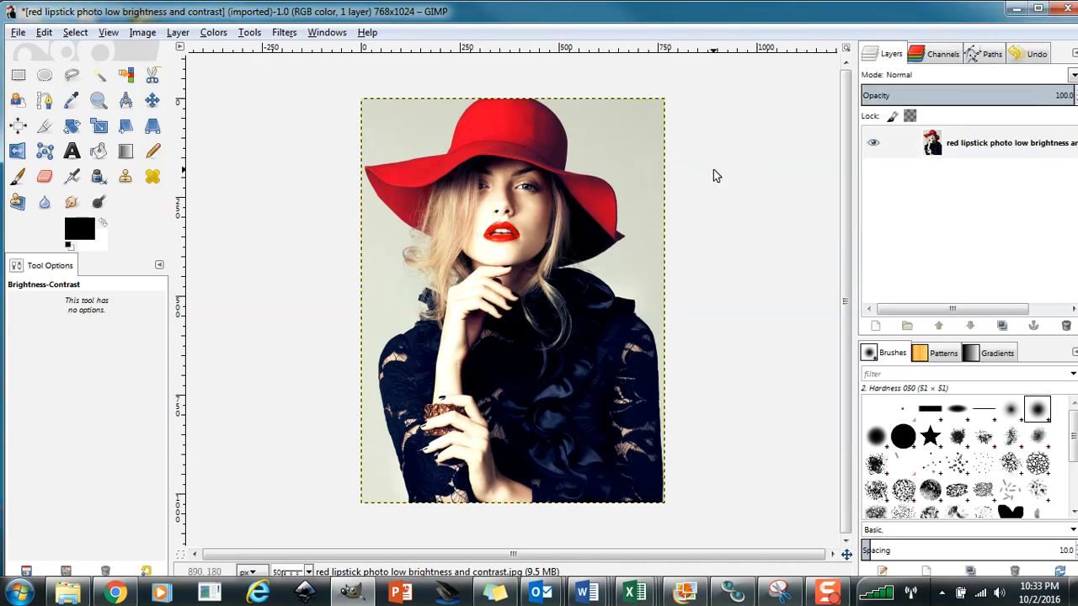
# Step: Compare the photo before and after by repeatedly undoing and redoing the brightness-contrast adjustment, ending with it applied
pyautogui.hotkey('ctrl', 'z')
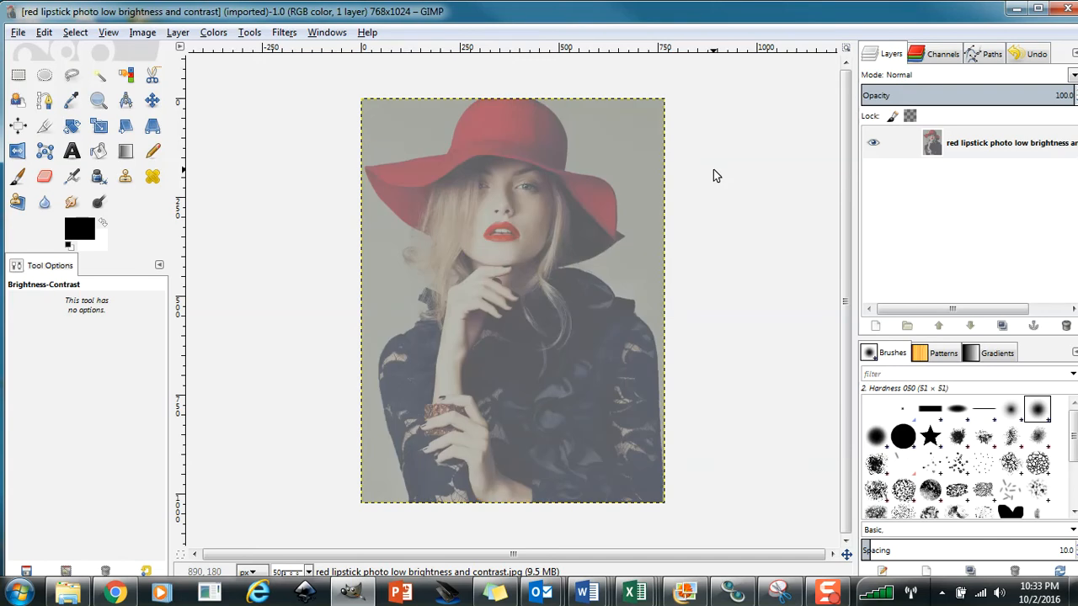
pyautogui.hotkey('ctrl', 'y')
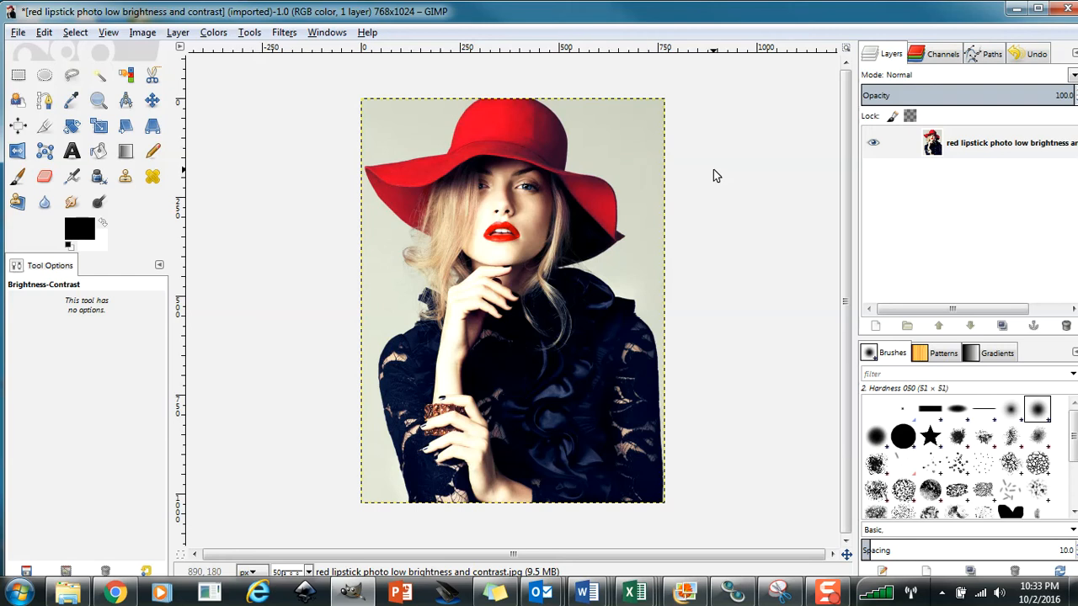
pyautogui.hotkey('ctrl', 'z')
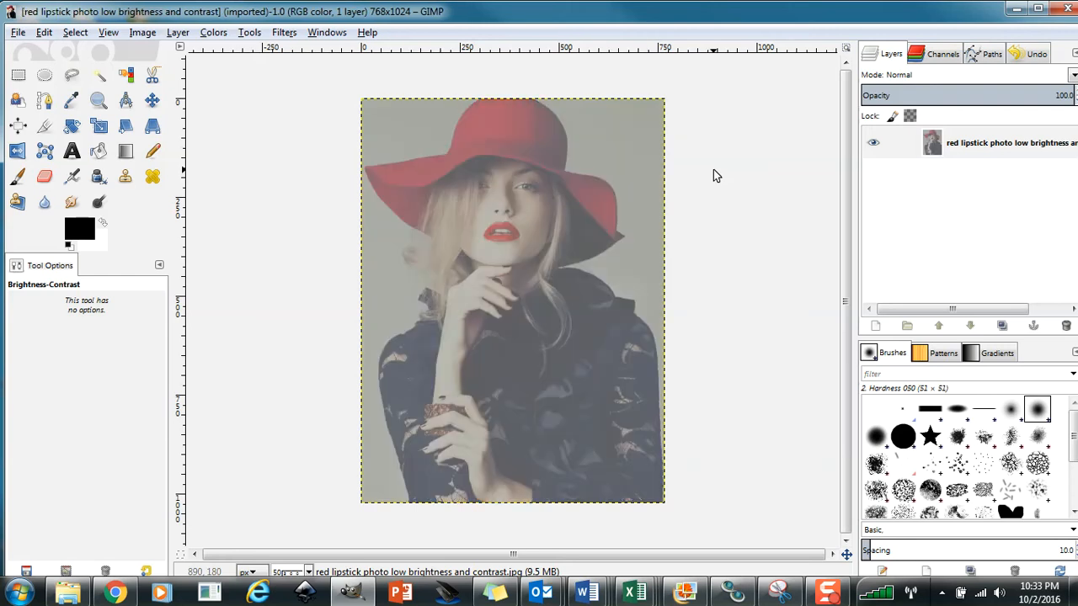
pyautogui.hotkey('ctrl', 'y')
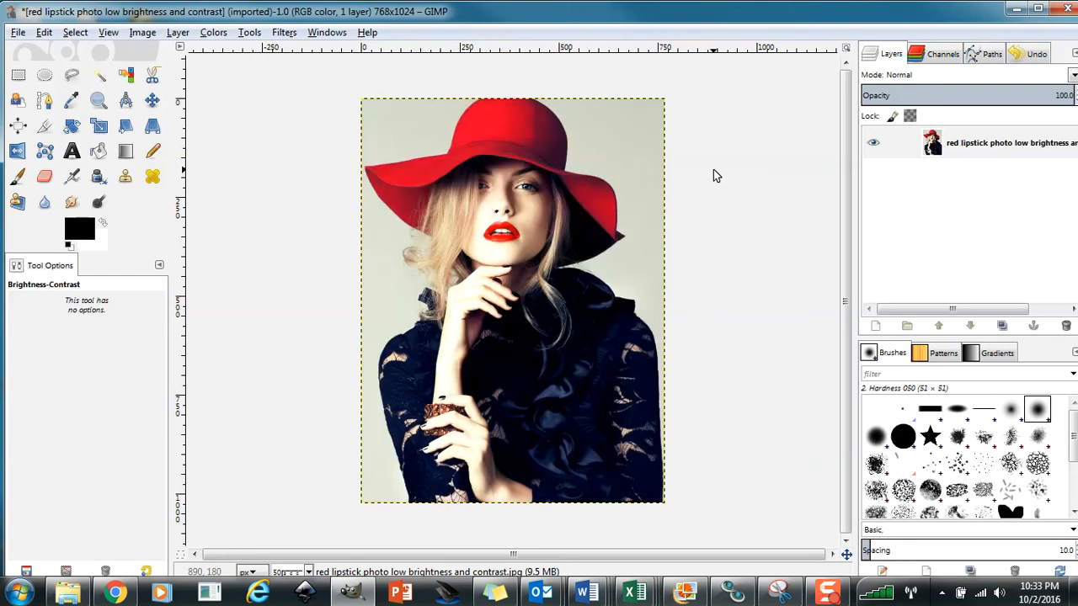
pyautogui.hotkey('ctrl', 'z')
pyautogui.hotkey('ctrl', 'y')
# Step: Duplicate the photo layer twice so the image has three identical layers
pyautogui.click(983, 146)
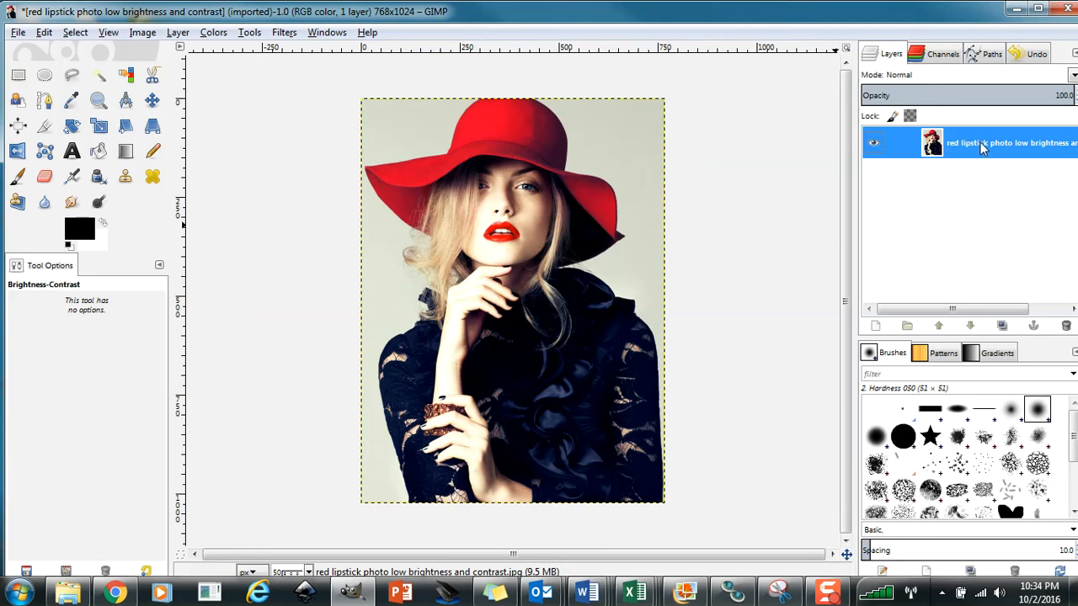
pyautogui.rightClick(983, 147)
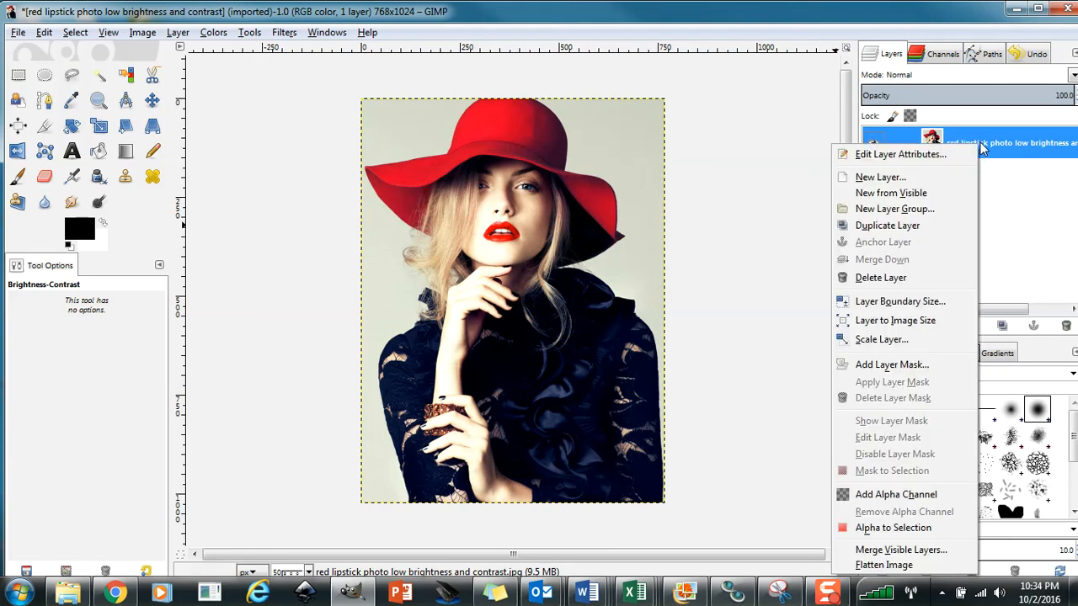
pyautogui.click(888, 224)
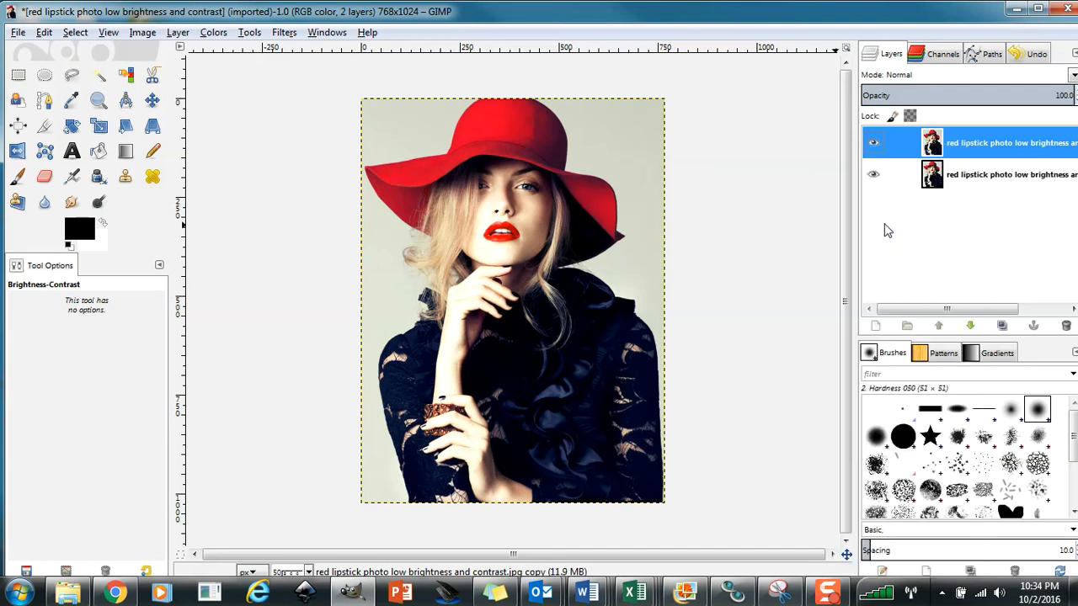
pyautogui.rightClick(989, 139)
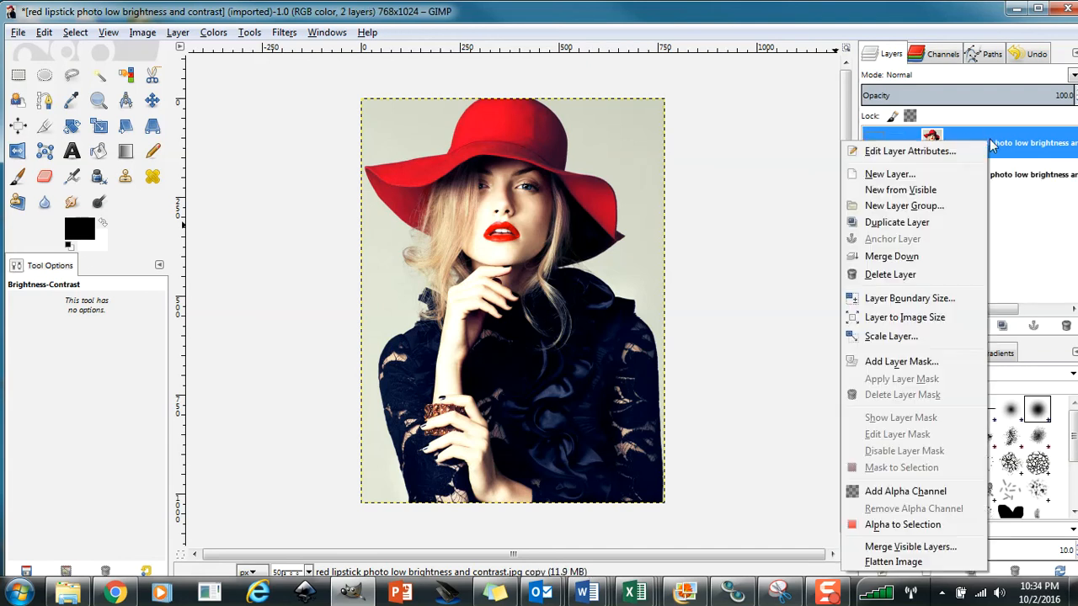
pyautogui.click(902, 224)
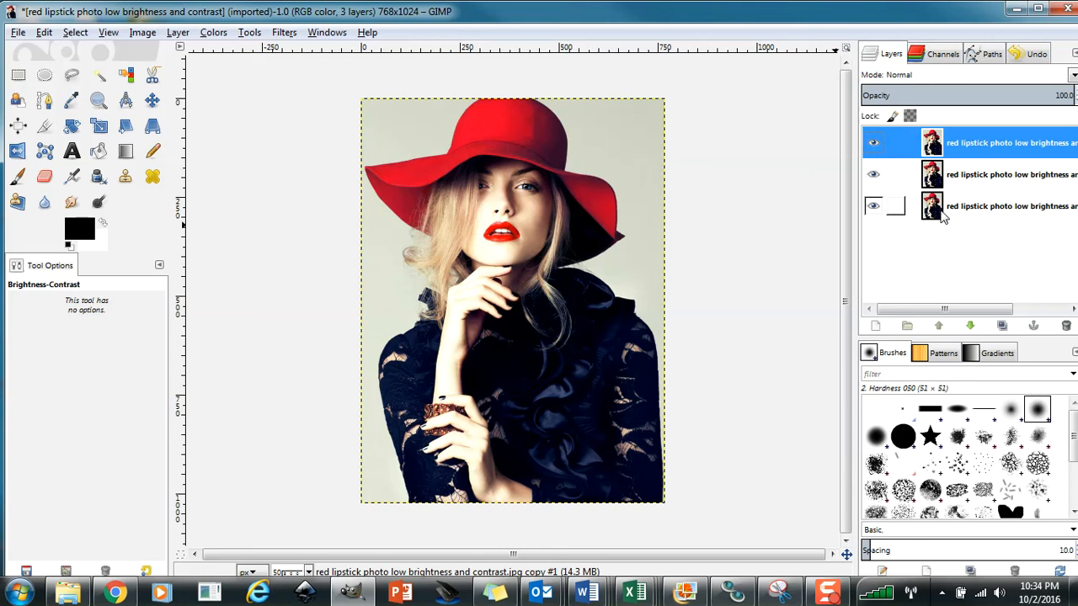
# Step: Hide the original photo layer at the bottom of the stack and rename the middle layer "black and white"
pyautogui.click(875, 210)
pyautogui.click(976, 180)
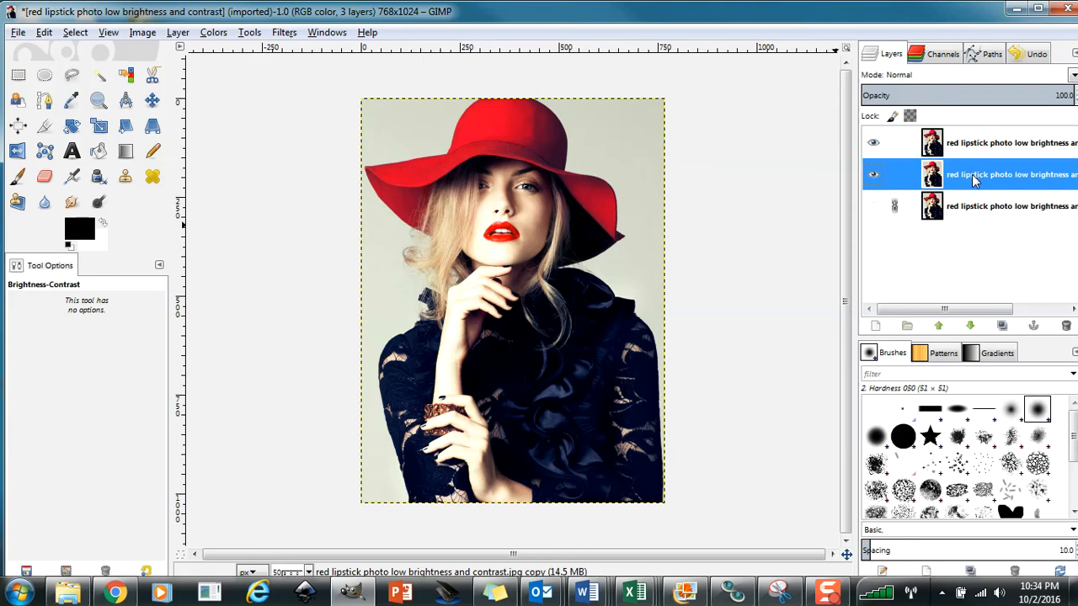
pyautogui.doubleClick(971, 179)
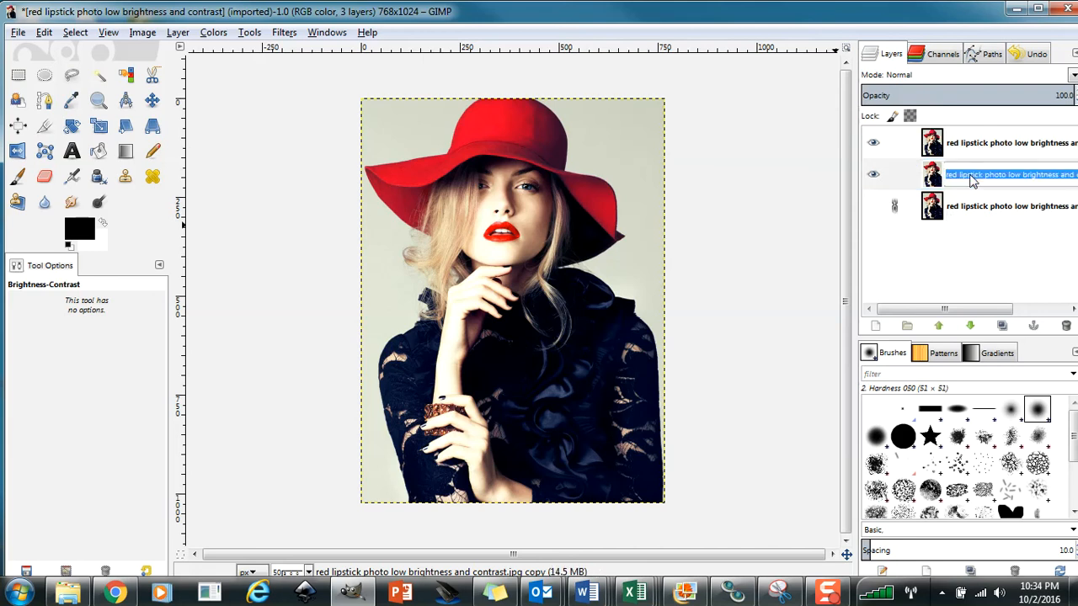
pyautogui.write('black and white')
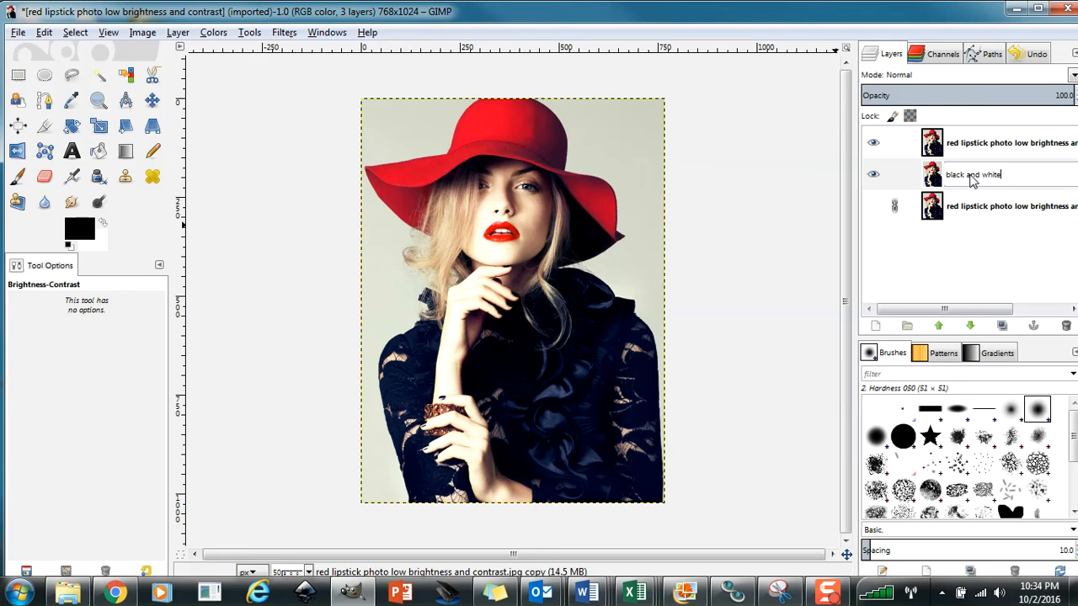
pyautogui.press('Return')
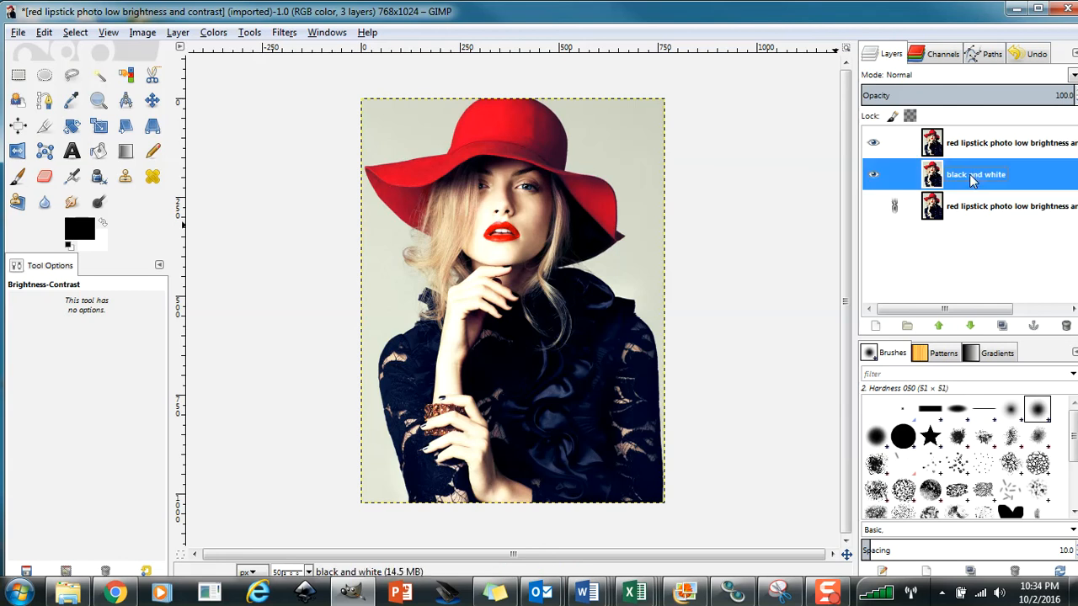
# Step: Rename the uppermost photo layer "color"
pyautogui.click(964, 145)
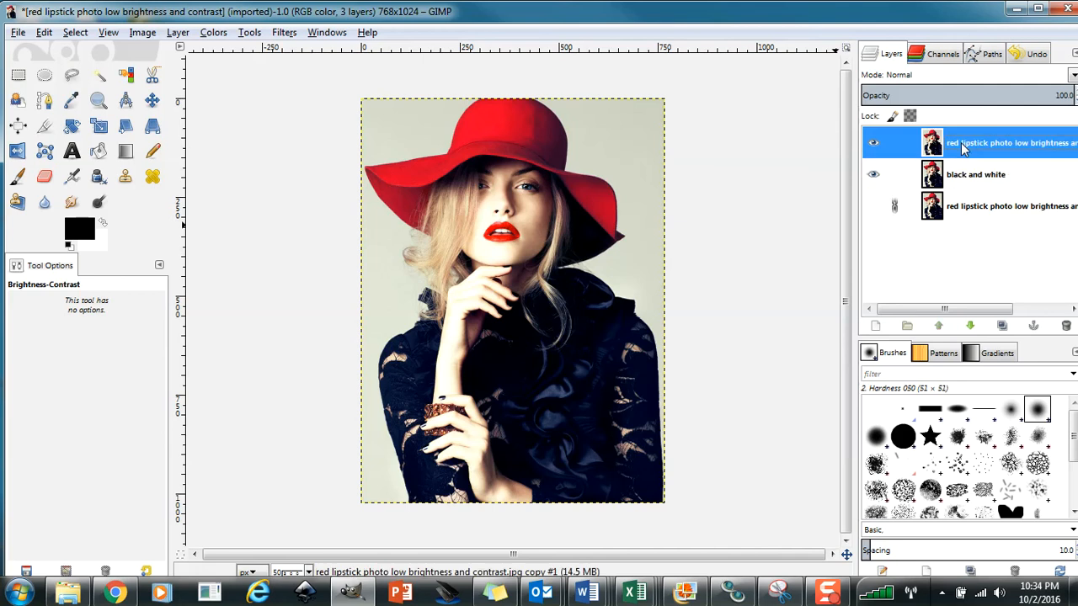
pyautogui.doubleClick(964, 145)
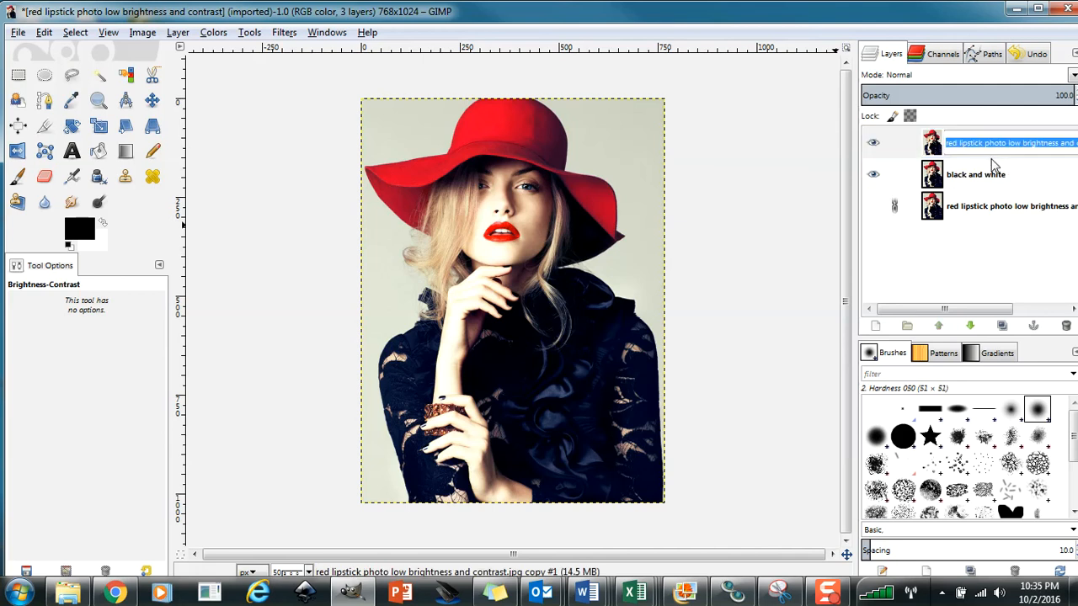
pyautogui.write('color')
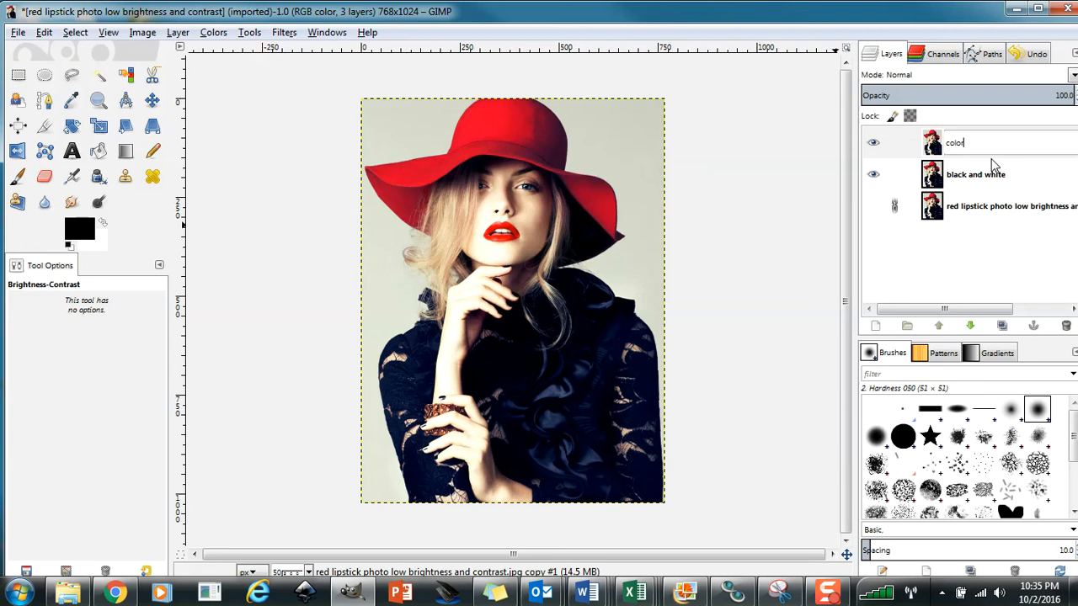
pyautogui.press('Return')
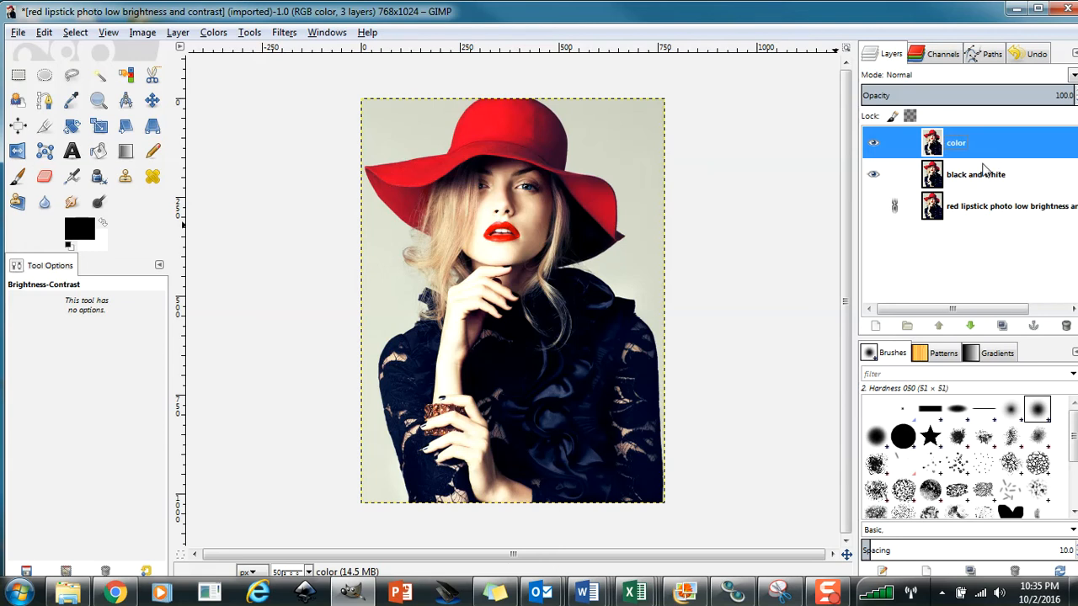
# Step: Hide the "color" layer and add an alpha channel to the "black and white" layer, leaving that layer shown
pyautogui.click(990, 175)
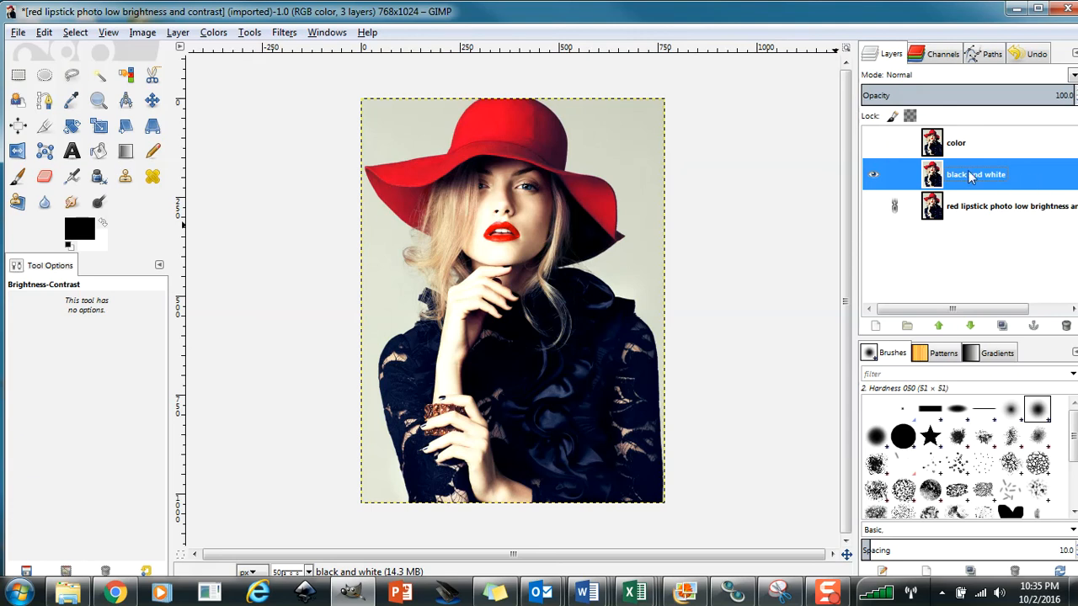
pyautogui.click(872, 174)
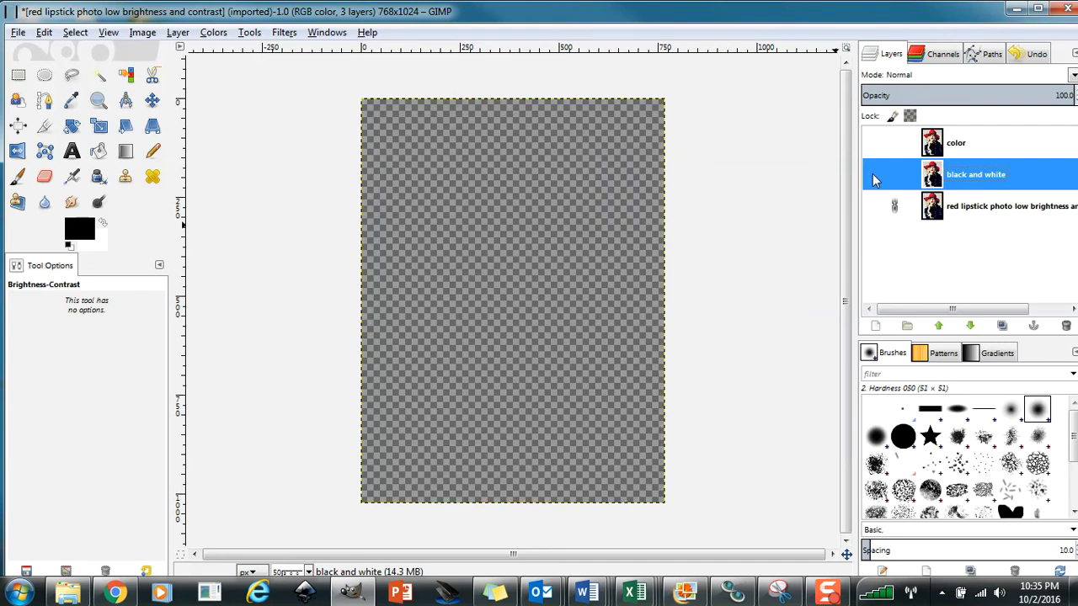
pyautogui.click(872, 175)
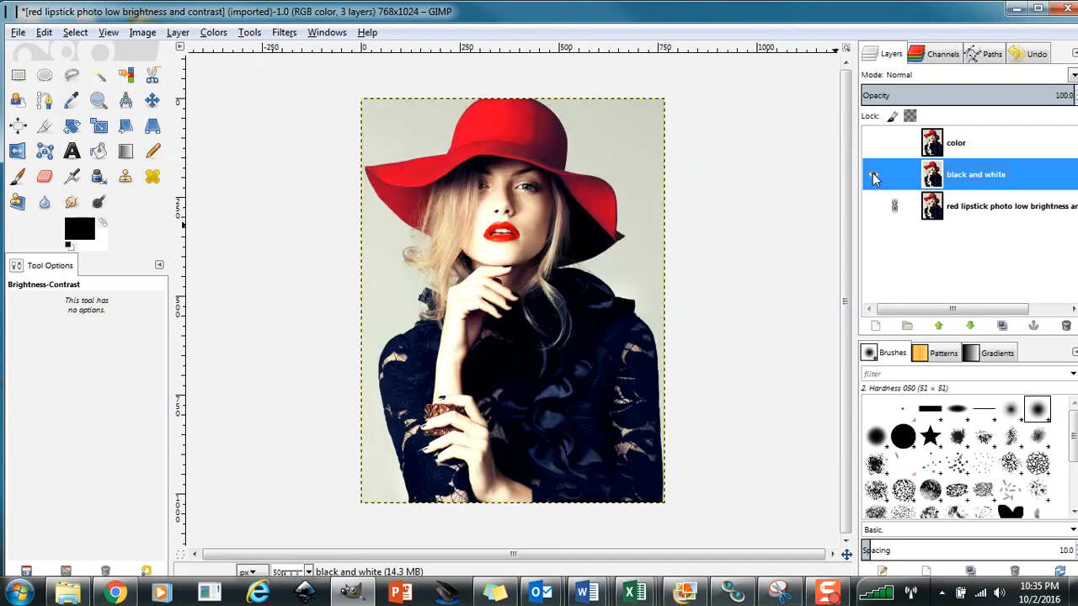
pyautogui.rightClick(1035, 175)
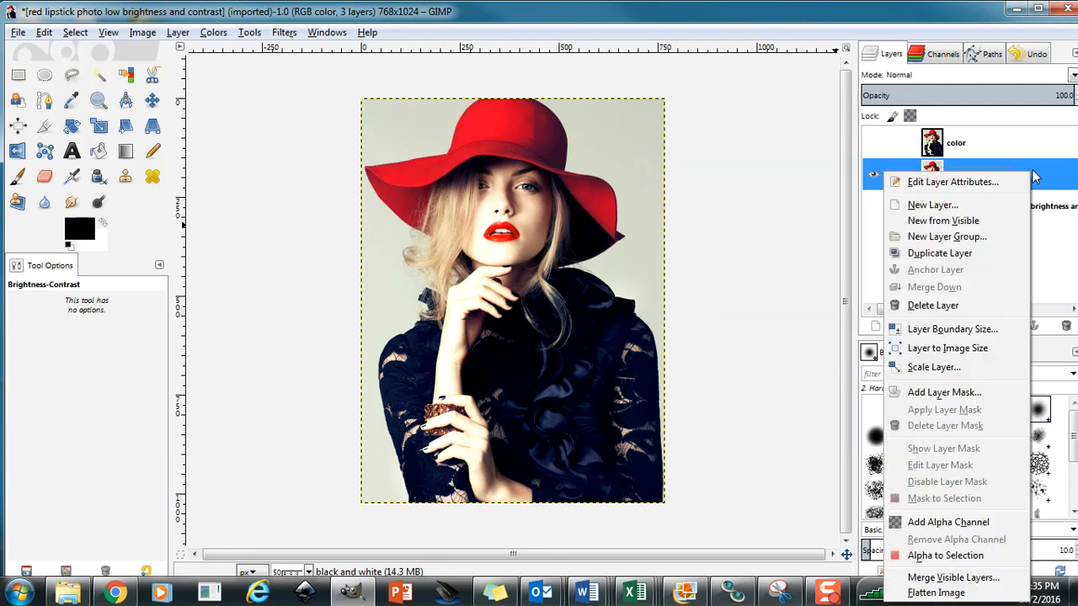
pyautogui.click(929, 528)
pyautogui.click(872, 173)
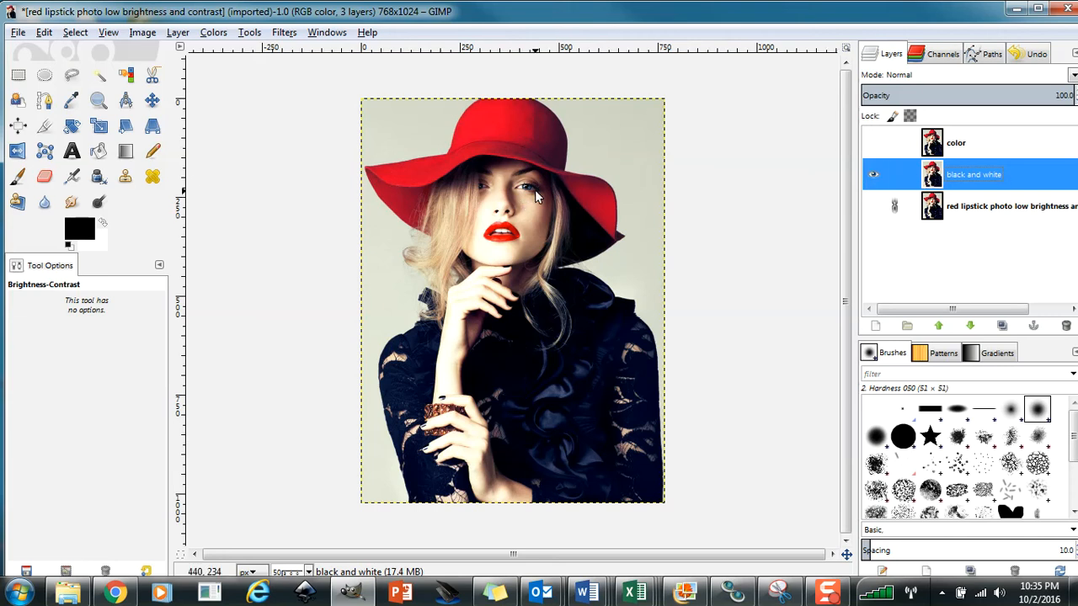
# Step: Try the Eraser at size 20 with freehand strokes across the hat and face on the "black and white" layer, and undo them
pyautogui.click(44, 176)
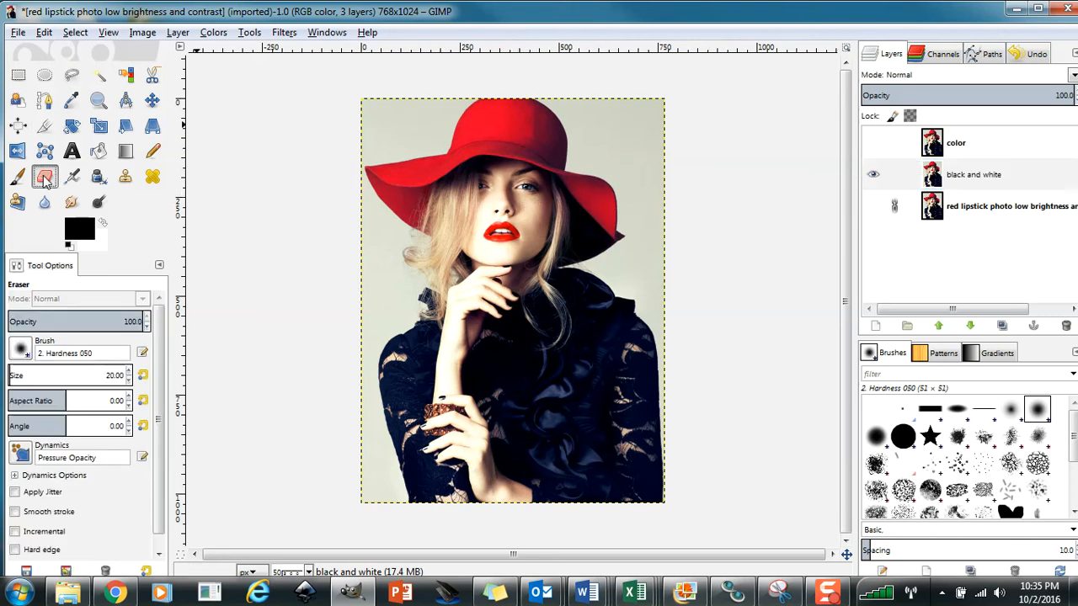
pyautogui.moveTo(595, 107)
pyautogui.mouseDown()
pyautogui.moveTo(569, 148)
pyautogui.moveTo(592, 158)
pyautogui.moveTo(571, 196)
pyautogui.moveTo(516, 248)
pyautogui.moveTo(439, 240)
pyautogui.moveTo(572, 294)
pyautogui.moveTo(450, 167)
pyautogui.moveTo(562, 309)
pyautogui.moveTo(481, 334)
pyautogui.moveTo(519, 299)
pyautogui.moveTo(444, 259)
pyautogui.moveTo(475, 153)
pyautogui.moveTo(467, 133)
pyautogui.moveTo(484, 215)
pyautogui.moveTo(516, 292)
pyautogui.mouseUp()
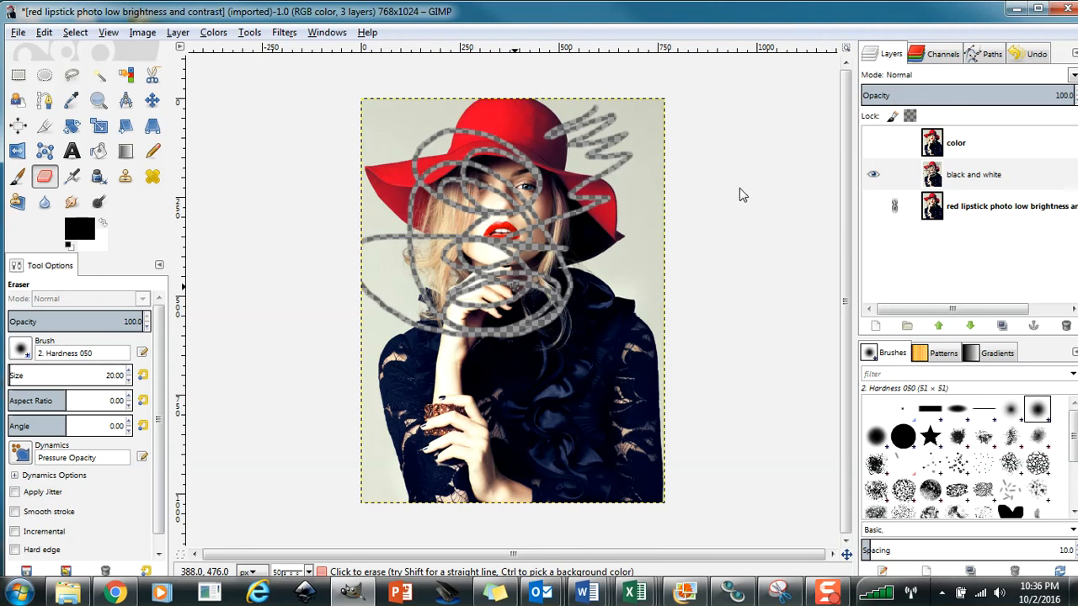
pyautogui.hotkey('ctrl', 'z')
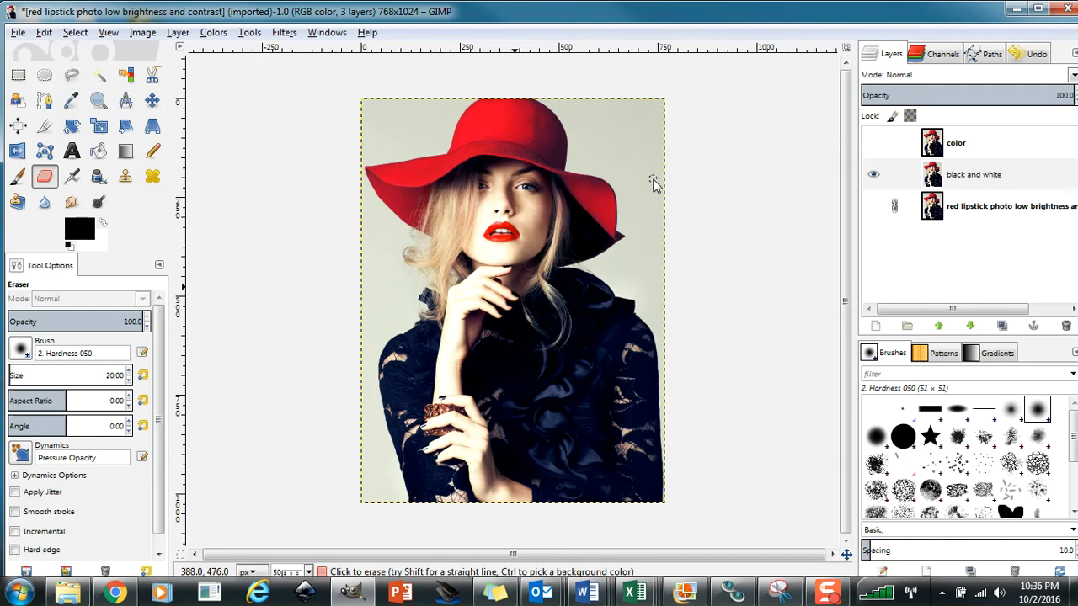
# Step: Remove all colour from the "black and white" layer with Hue-Saturation, setting the master saturation to -100
pyautogui.click(982, 183)
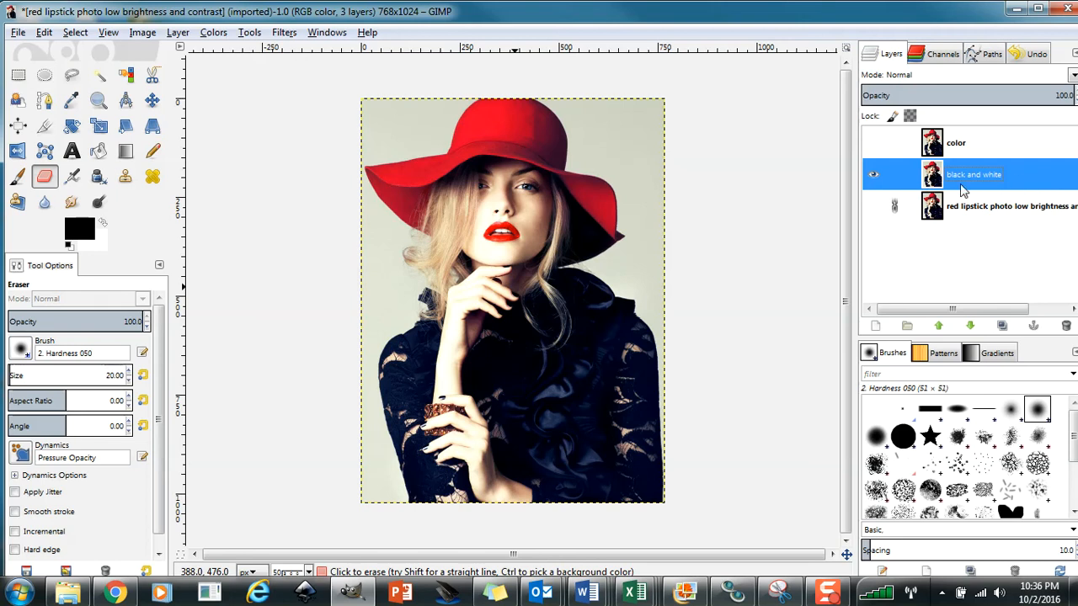
pyautogui.click(214, 34)
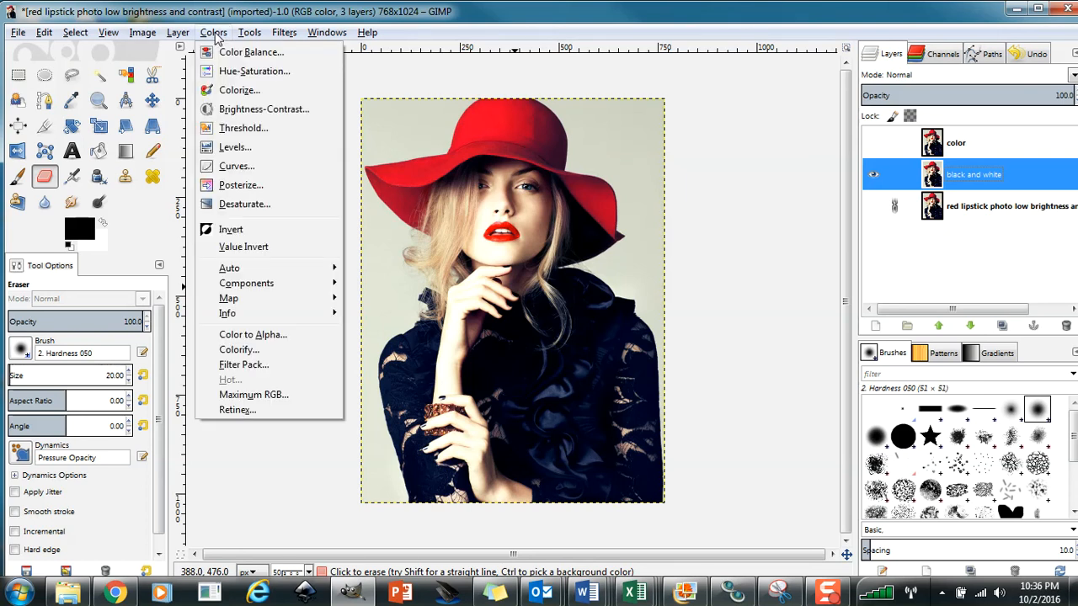
pyautogui.click(265, 75)
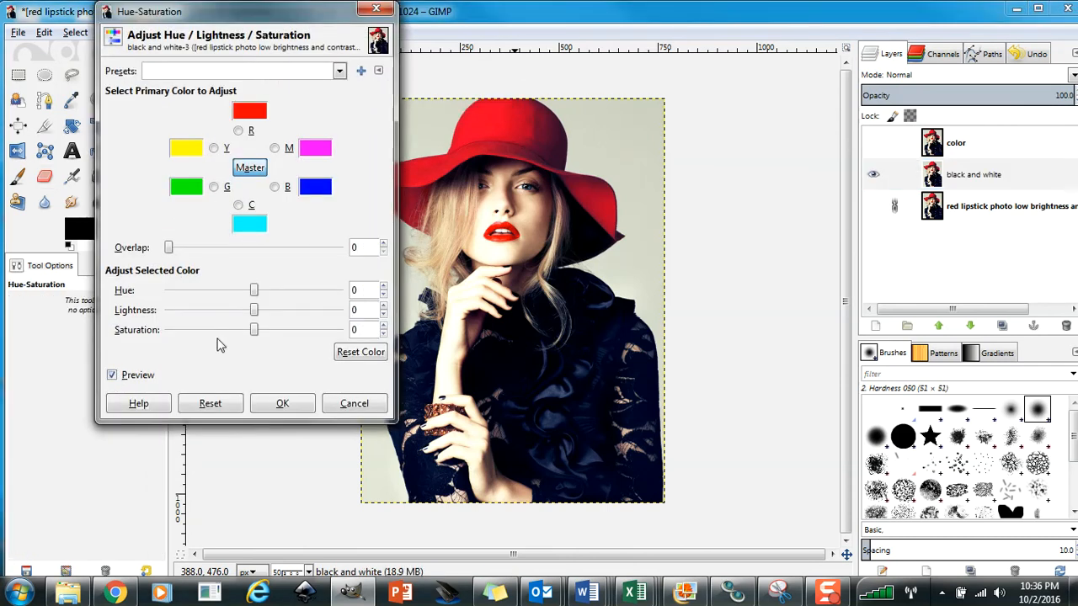
pyautogui.moveTo(251, 329); pyautogui.dragTo(344, 335)
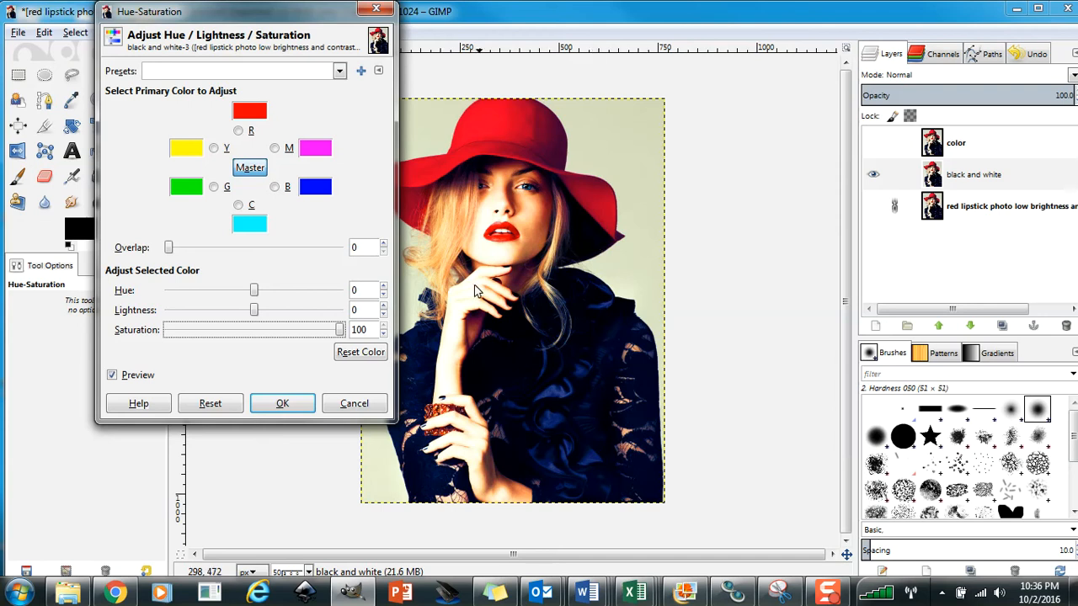
pyautogui.moveTo(343, 334); pyautogui.dragTo(201, 335)
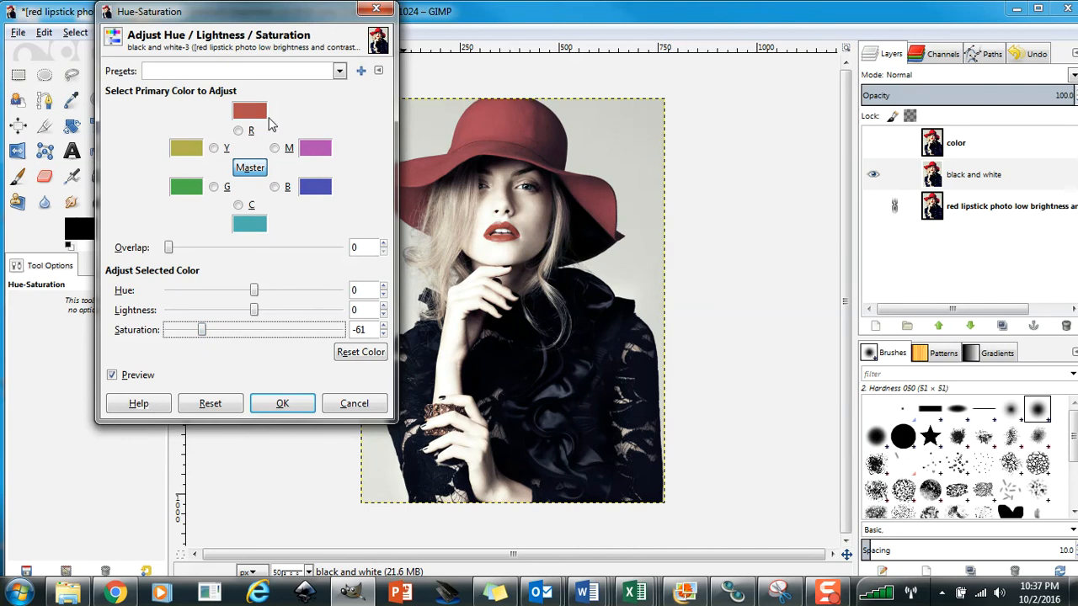
pyautogui.moveTo(202, 331); pyautogui.dragTo(165, 338)
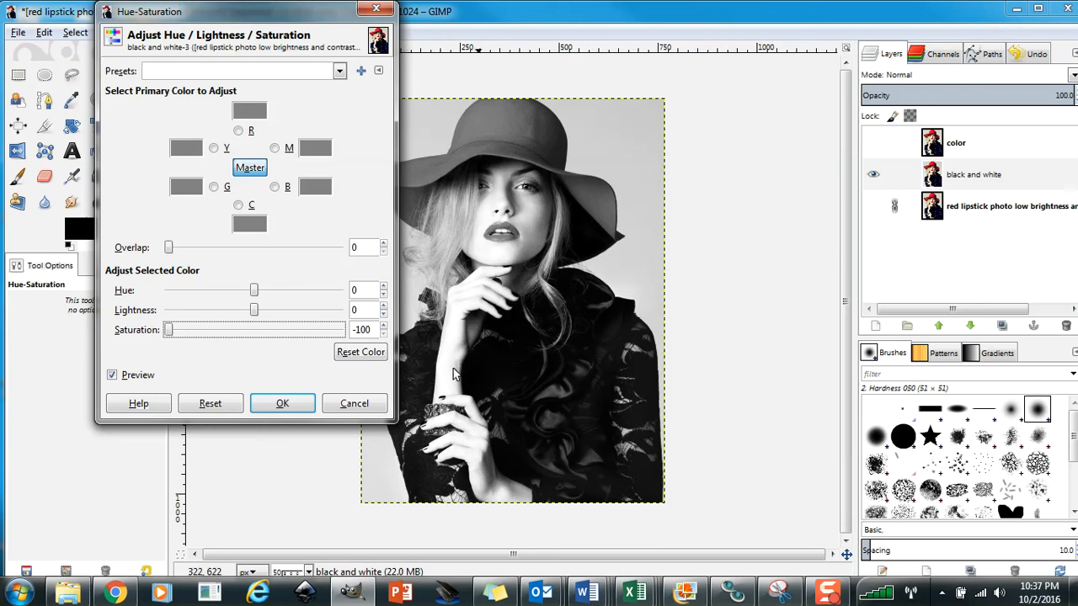
pyautogui.click(280, 406)
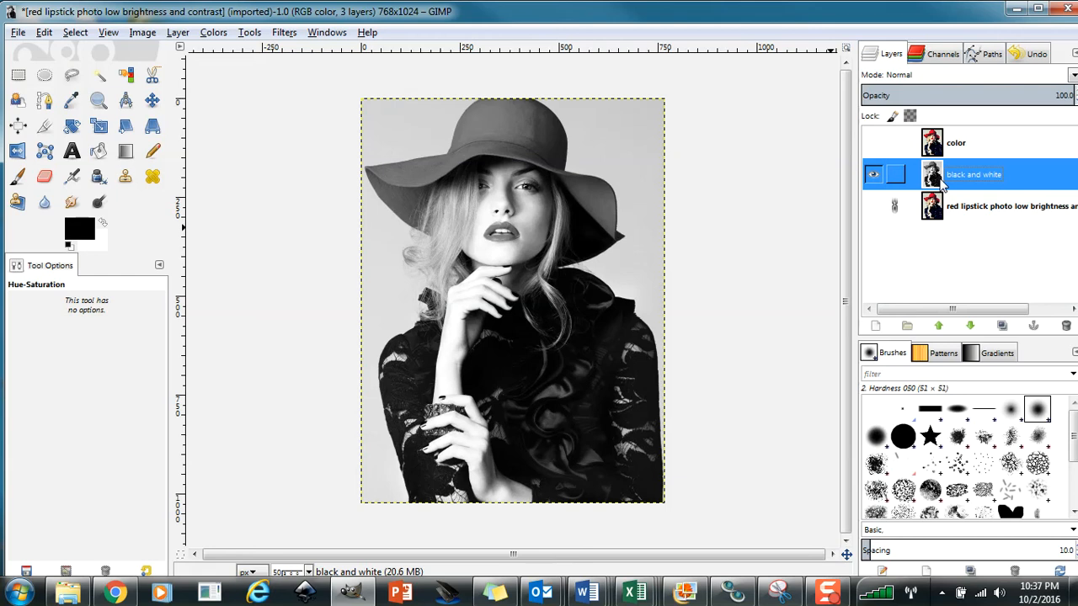
# Step: Show the "color" layer again and add an alpha channel to it
pyautogui.click(873, 144)
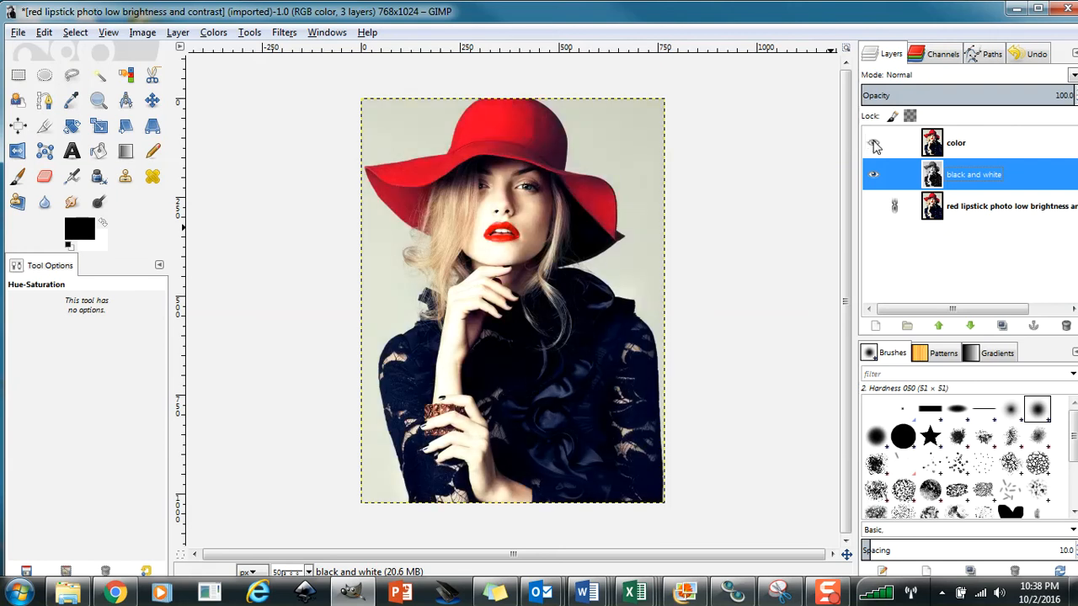
pyautogui.click(986, 147)
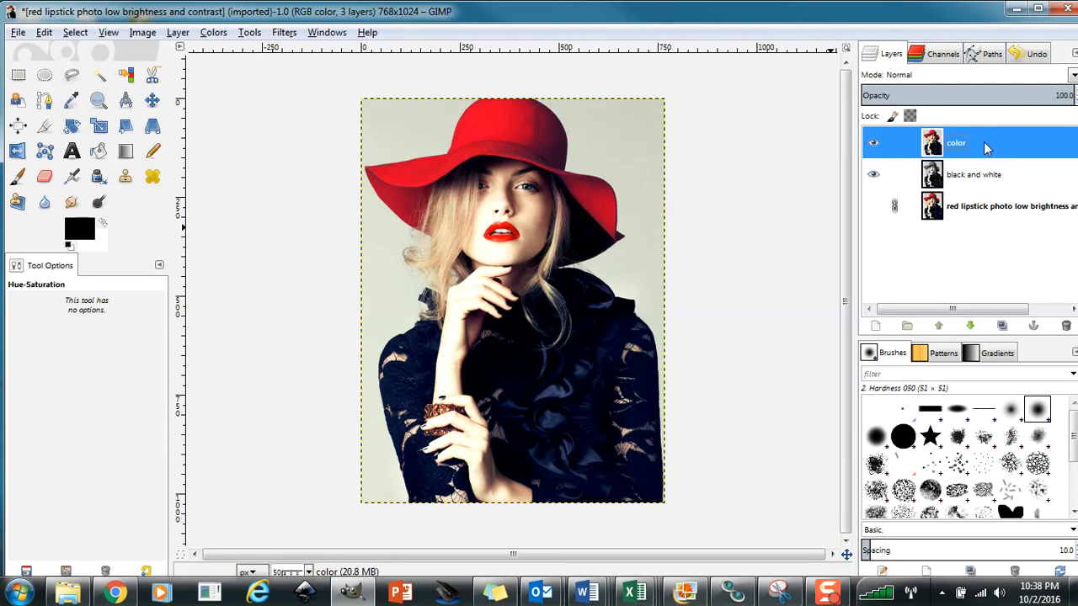
pyautogui.rightClick(989, 145)
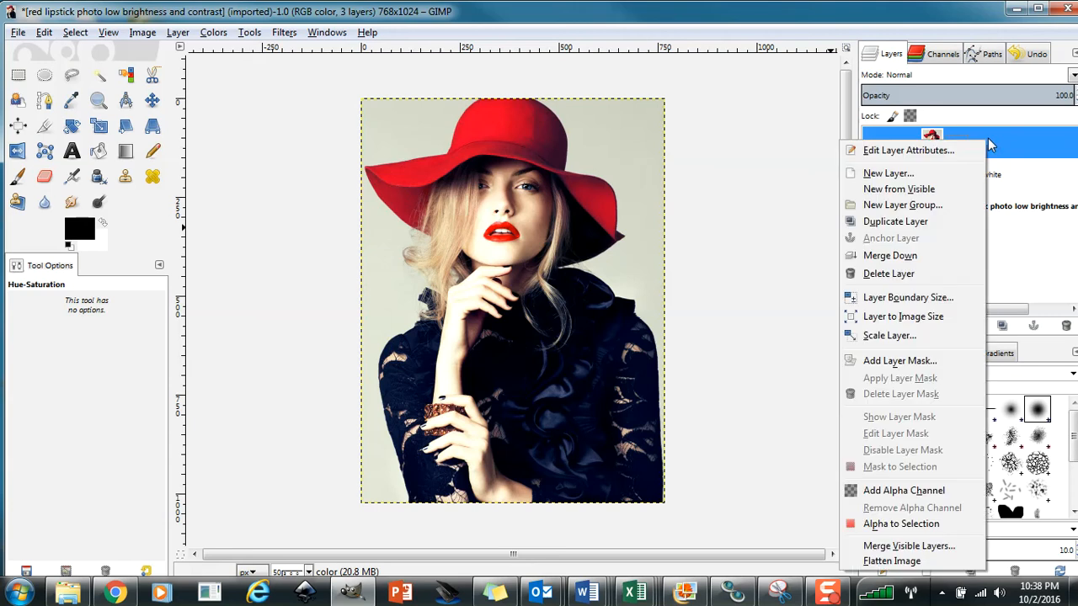
pyautogui.click(886, 497)
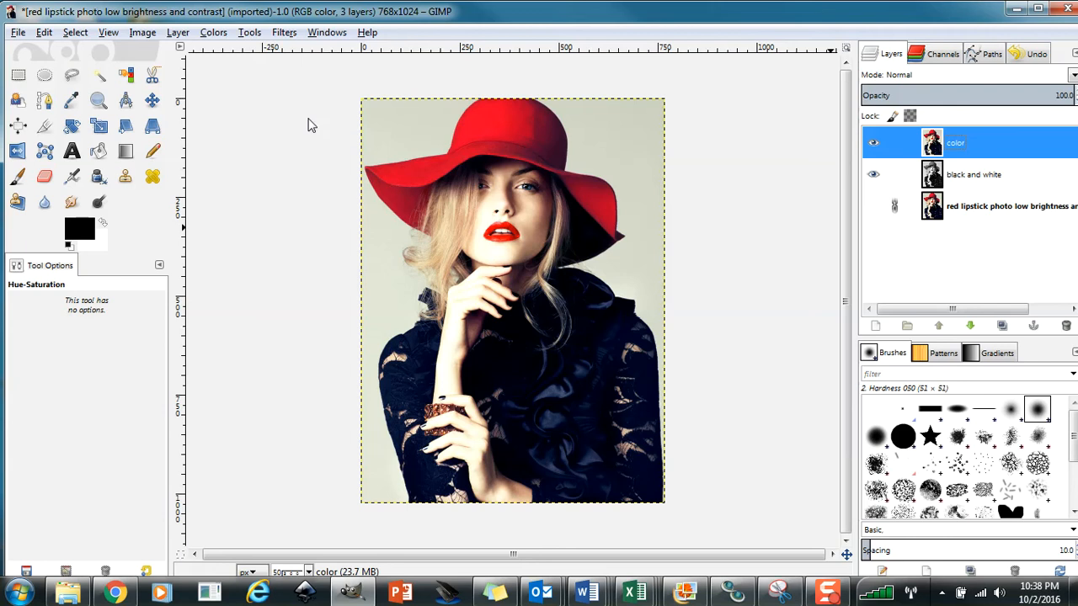
# Step: Enlarge the photo to 100% and frame the whole red hat and the lips in view
pyautogui.click(99, 101)
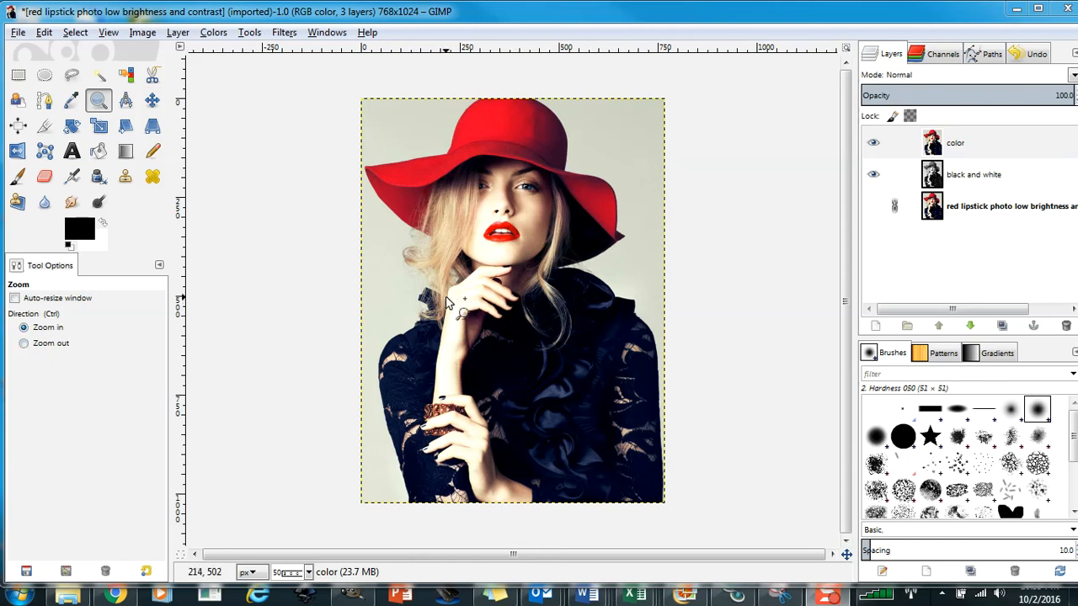
pyautogui.click(493, 240)
pyautogui.click(506, 234)
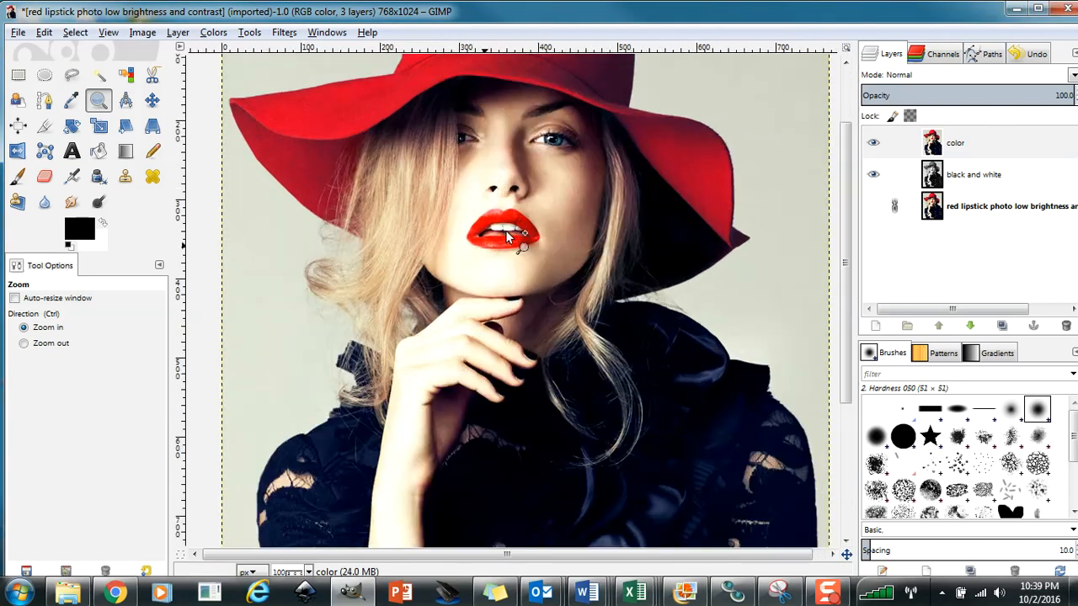
pyautogui.click(505, 232)
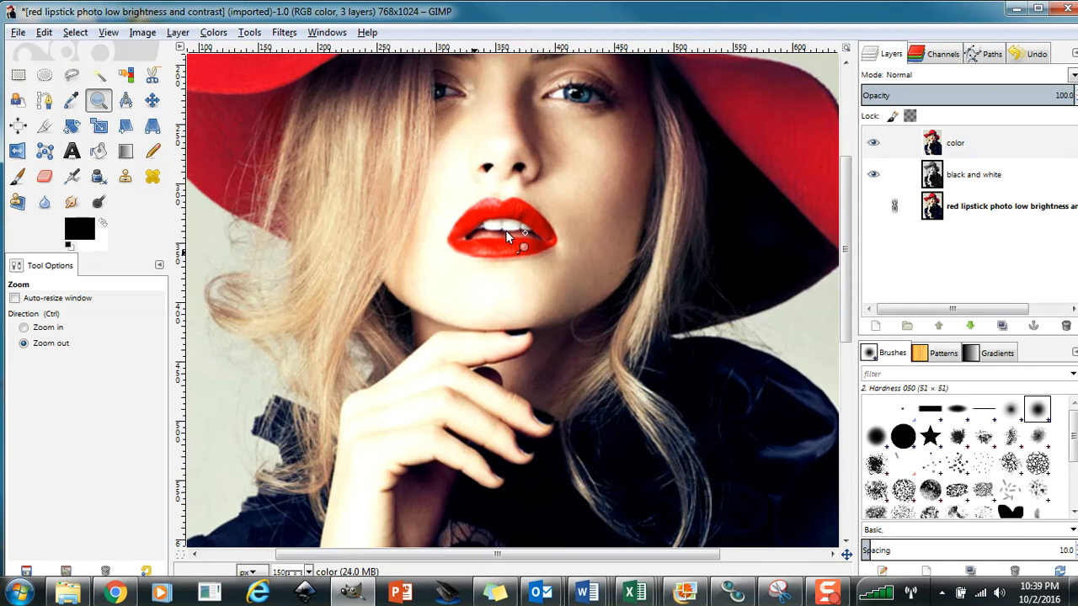
pyautogui.click(505, 236)
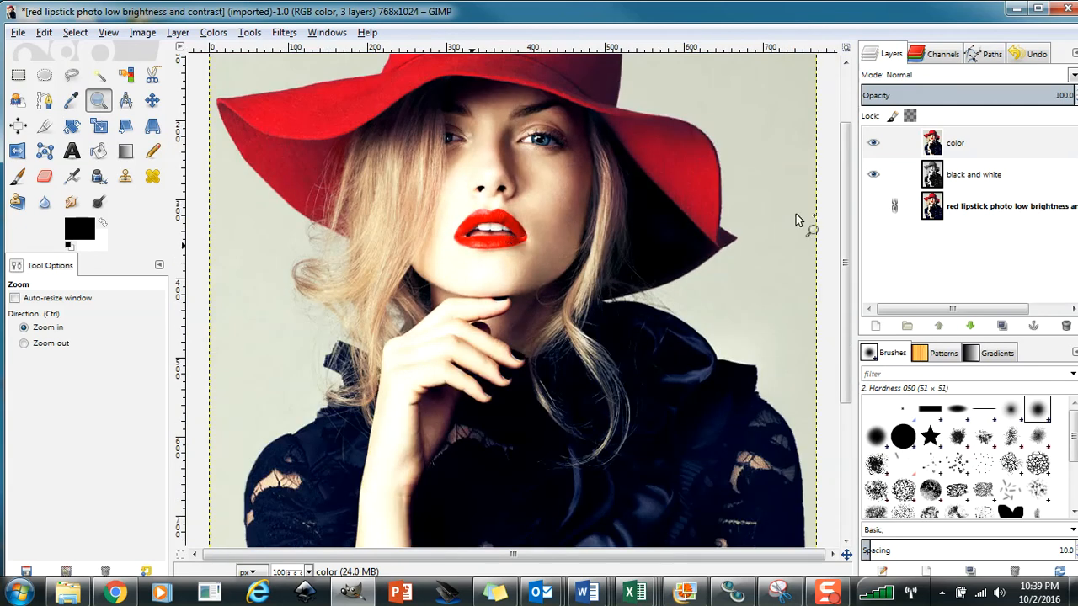
pyautogui.moveTo(847, 233); pyautogui.dragTo(848, 178)
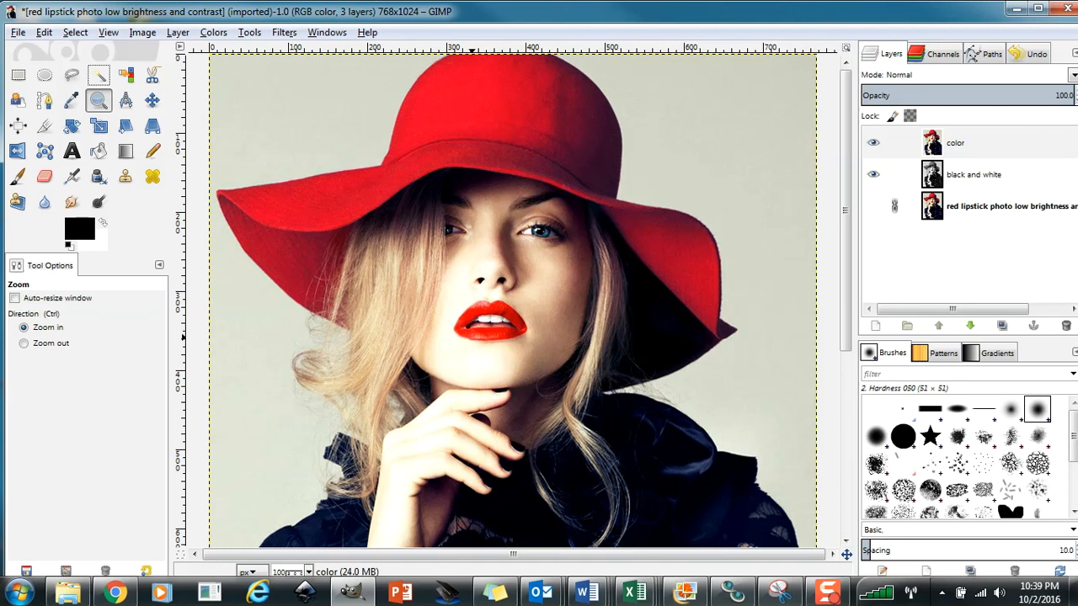
# Step: Start saving the image as a new XCF file and name it "red lips and hat with black and white background.xcf"
pyautogui.click(17, 36)
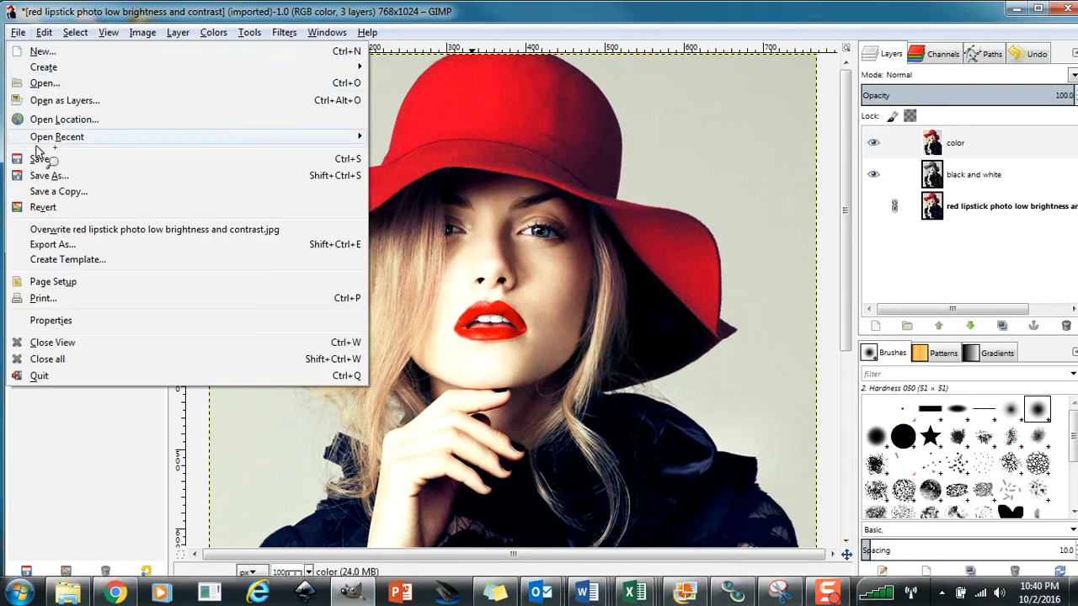
pyautogui.click(47, 177)
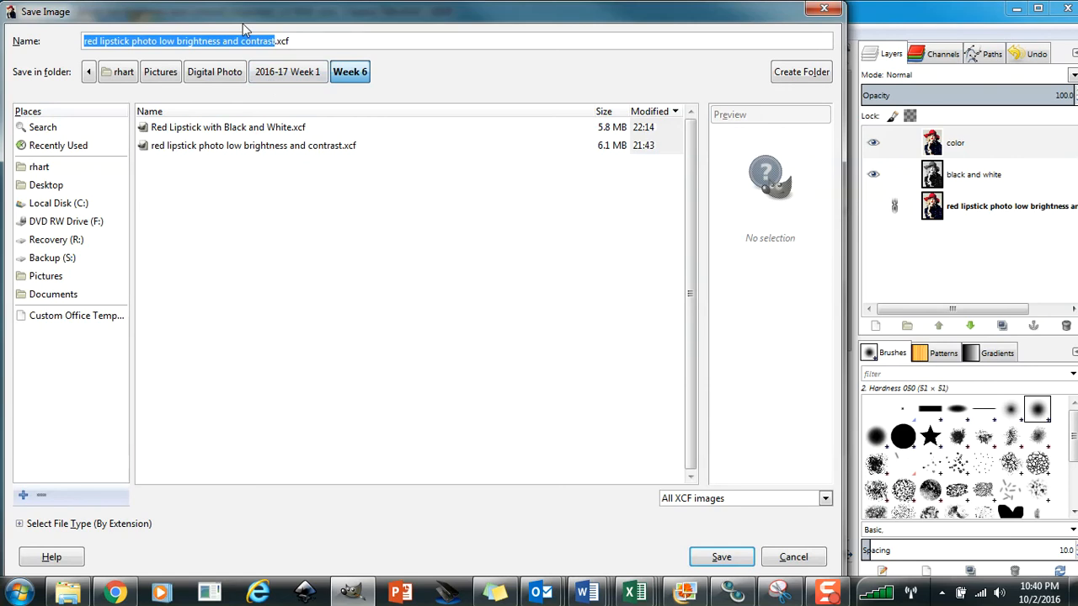
pyautogui.press('BackSpace')
pyautogui.write('red lips')
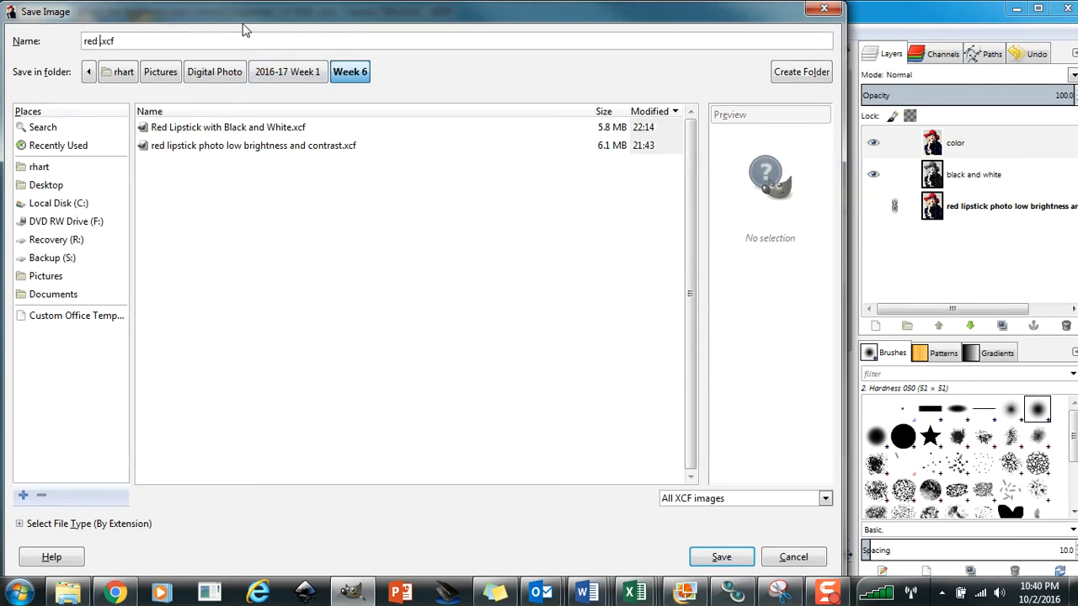
pyautogui.write(' and hat wiyt')
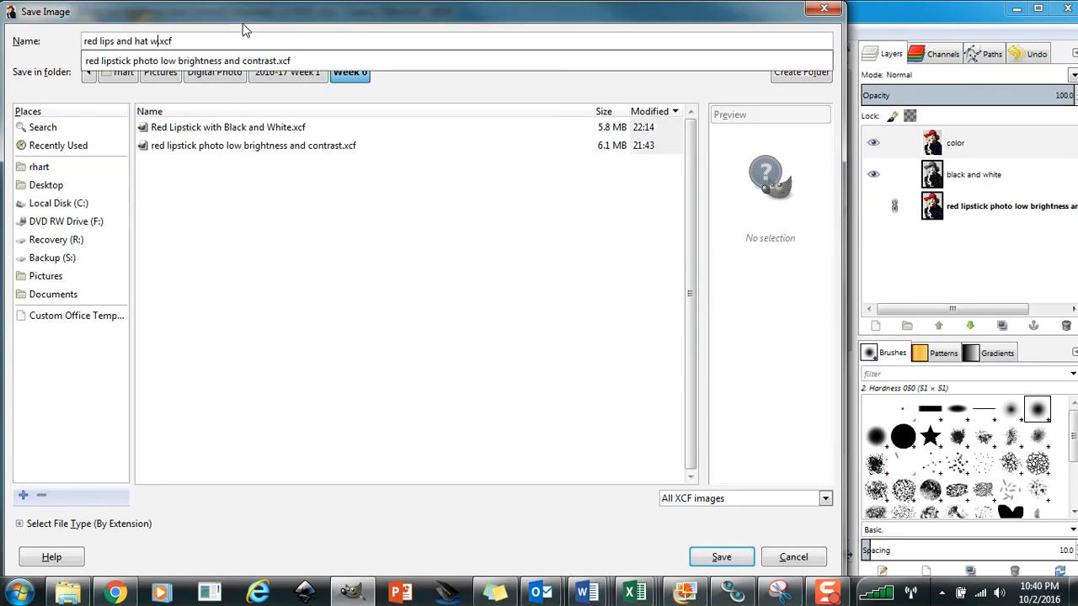
pyautogui.press('BackSpace')
pyautogui.press('BackSpace')
pyautogui.write('th black and white background')
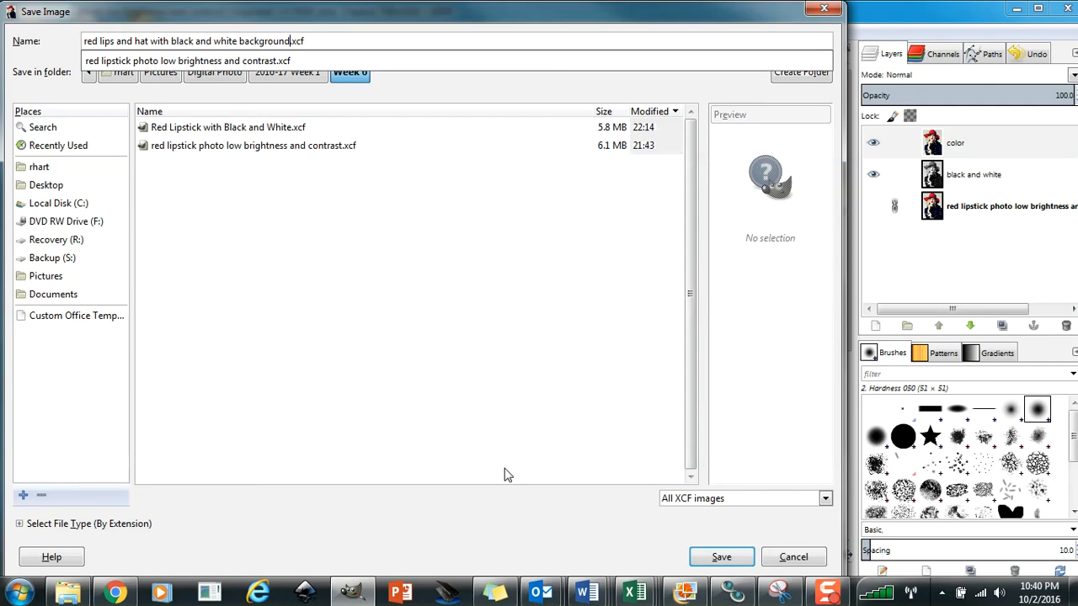
# Step: Create a "Week 7" folder inside the "2016-17 Week 1" folder and save the XCF file in it
pyautogui.click(478, 93)
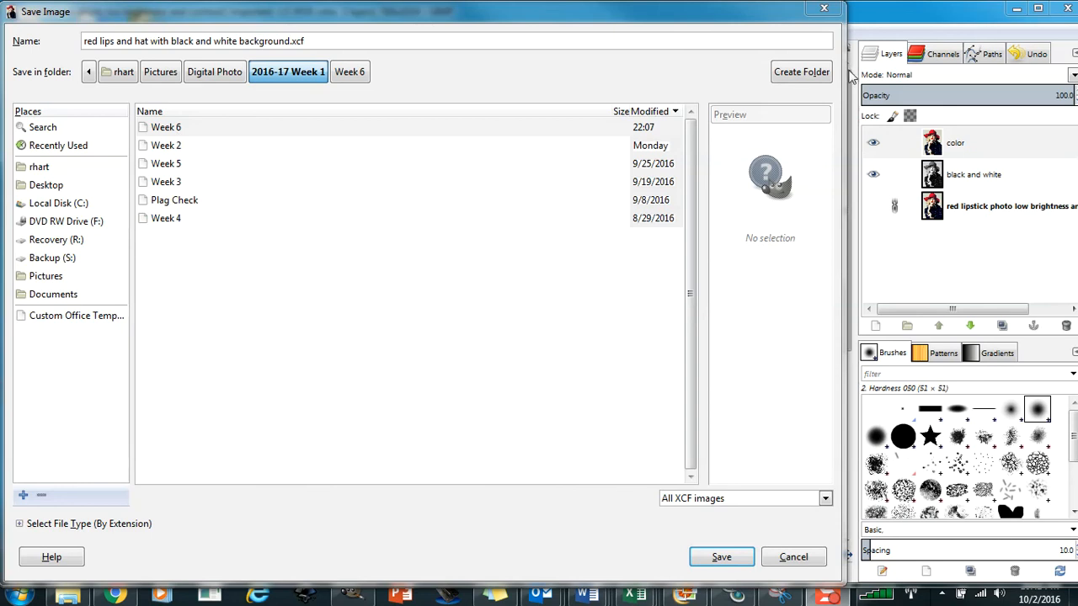
pyautogui.click(801, 72)
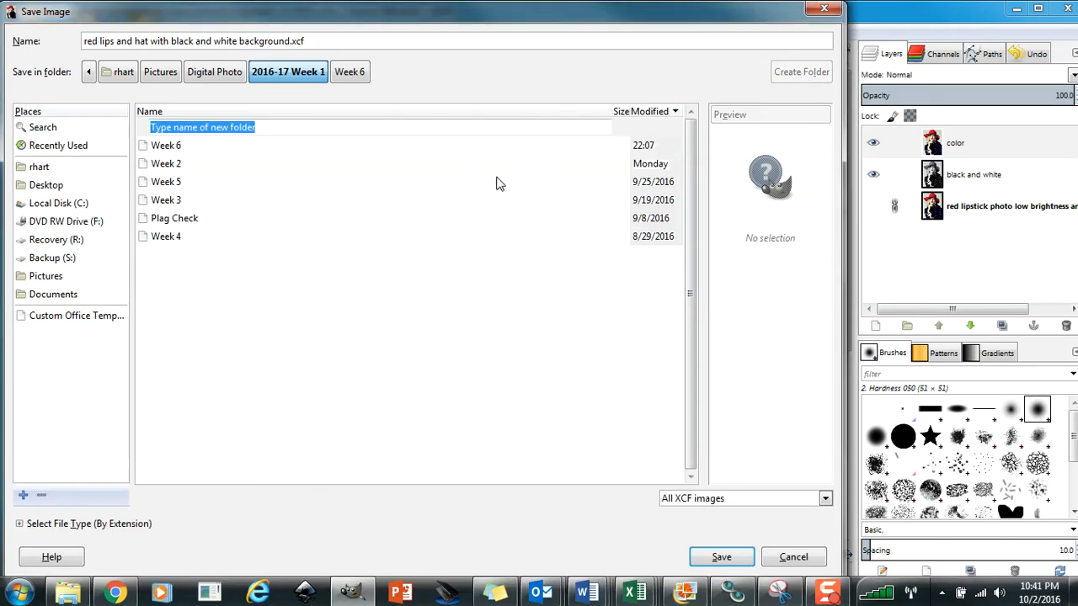
pyautogui.write('Week 7')
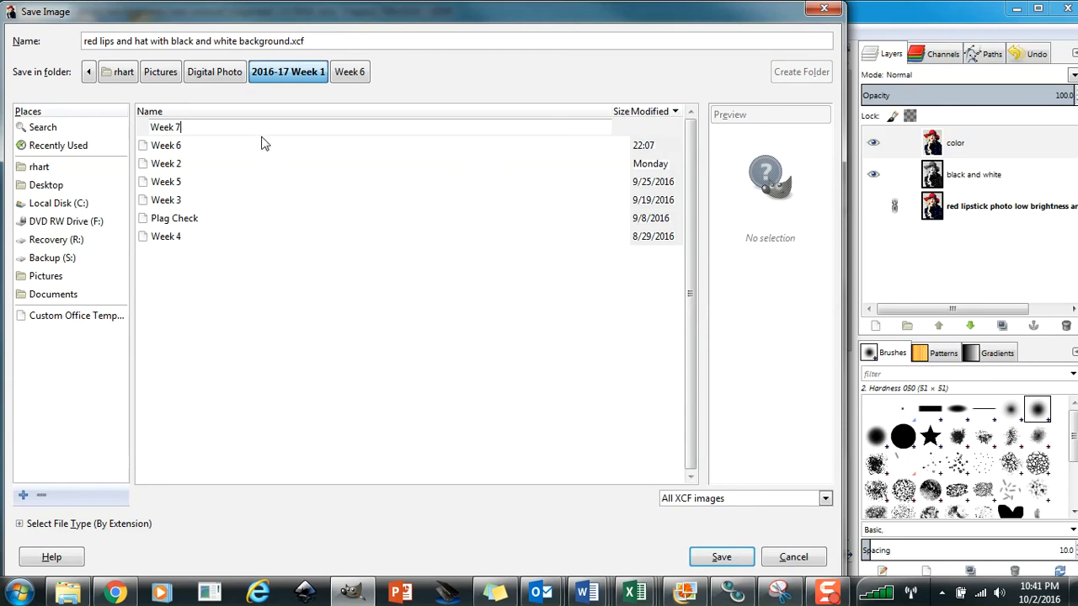
pyautogui.tripleClick(168, 130)
pyautogui.click(169, 132)
pyautogui.press('Return')
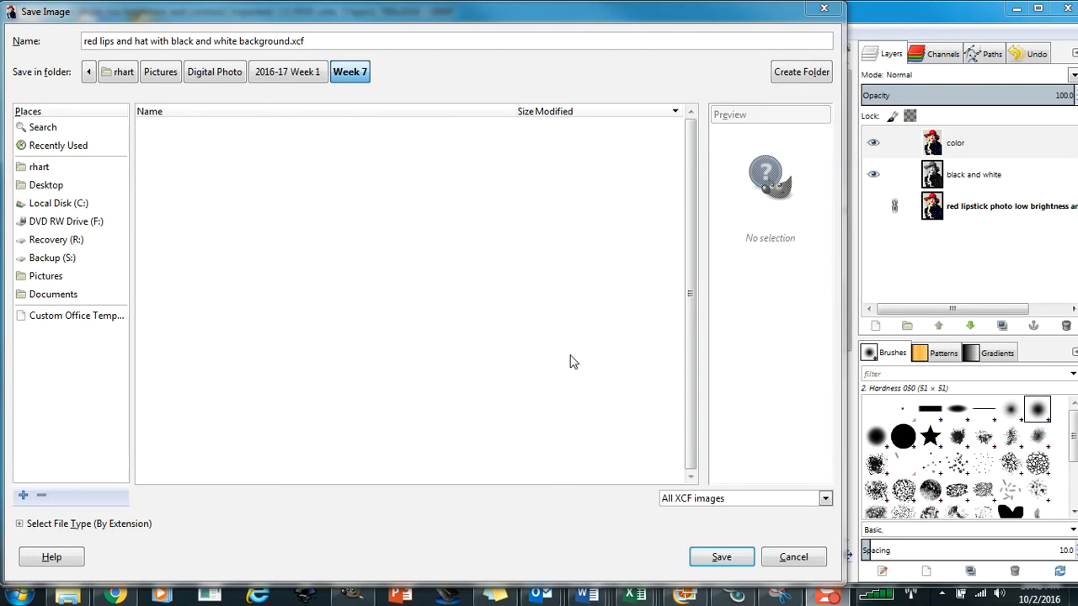
pyautogui.click(361, 79)
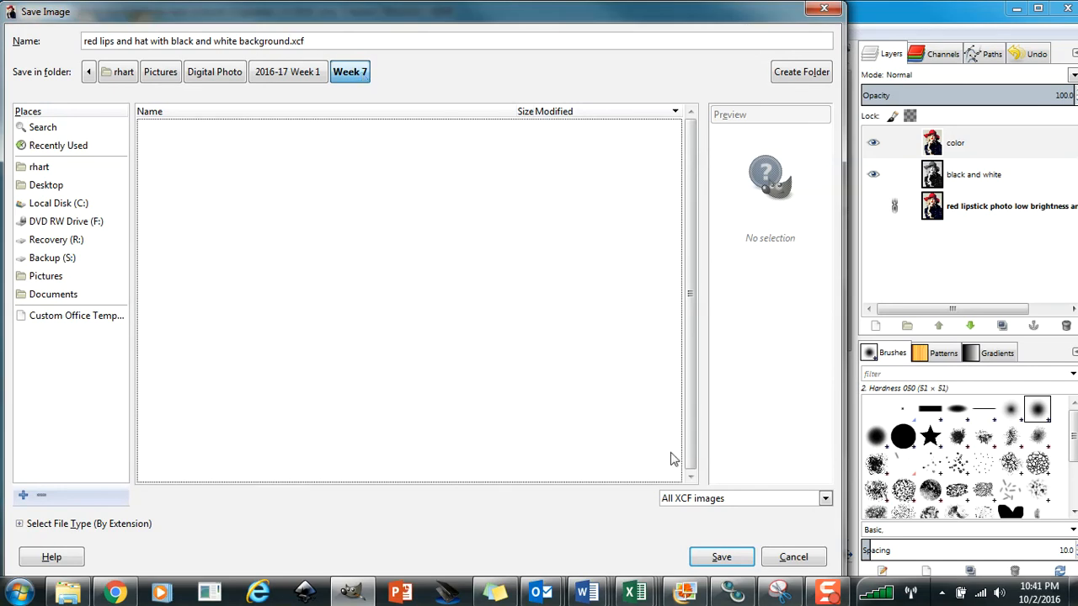
pyautogui.click(731, 562)
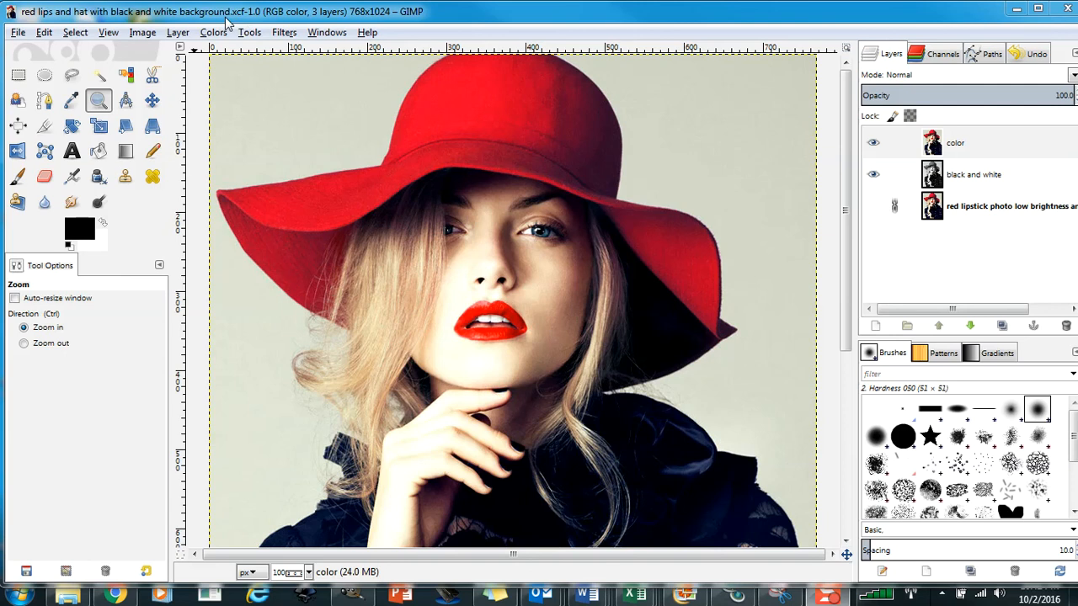
# Step: With Fuzzy Select at threshold 15, select the red of the hat's crown and left brim, adding neighbouring shades to the selection
pyautogui.click(99, 76)
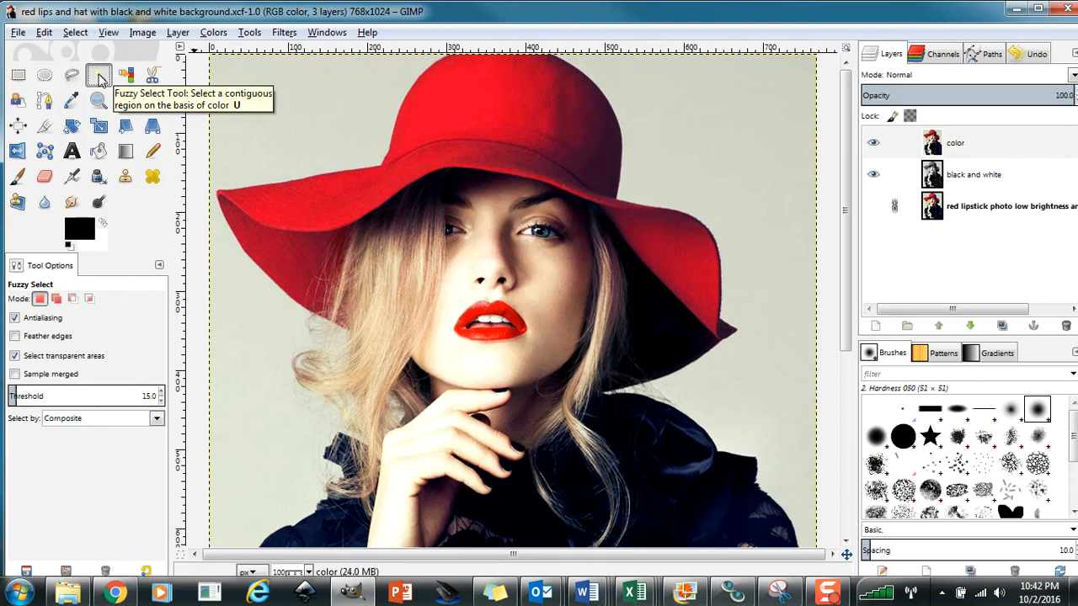
pyautogui.click(18, 34)
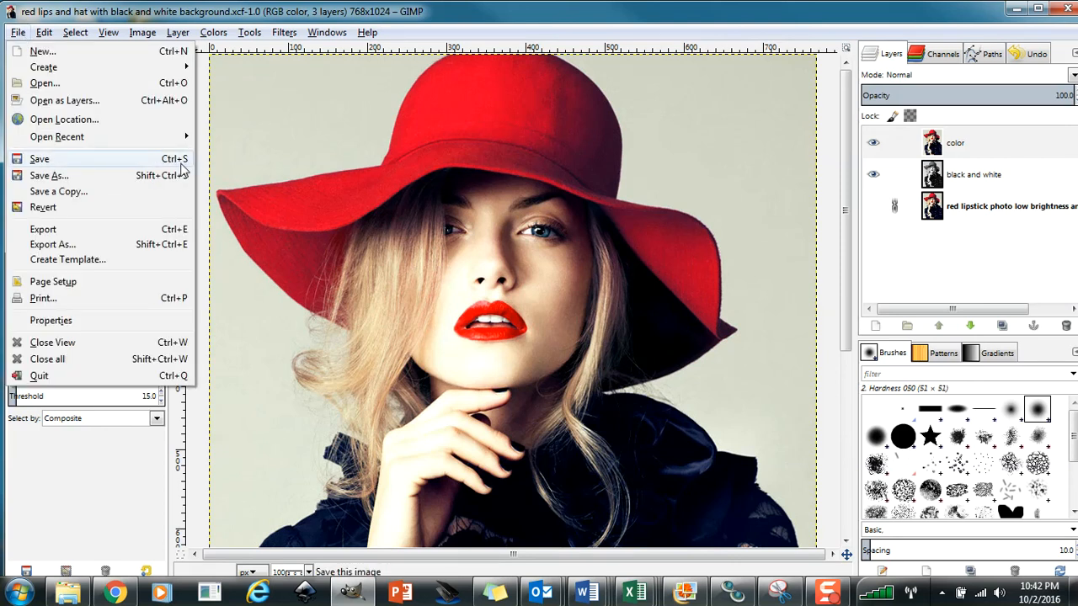
pyautogui.click(18, 34)
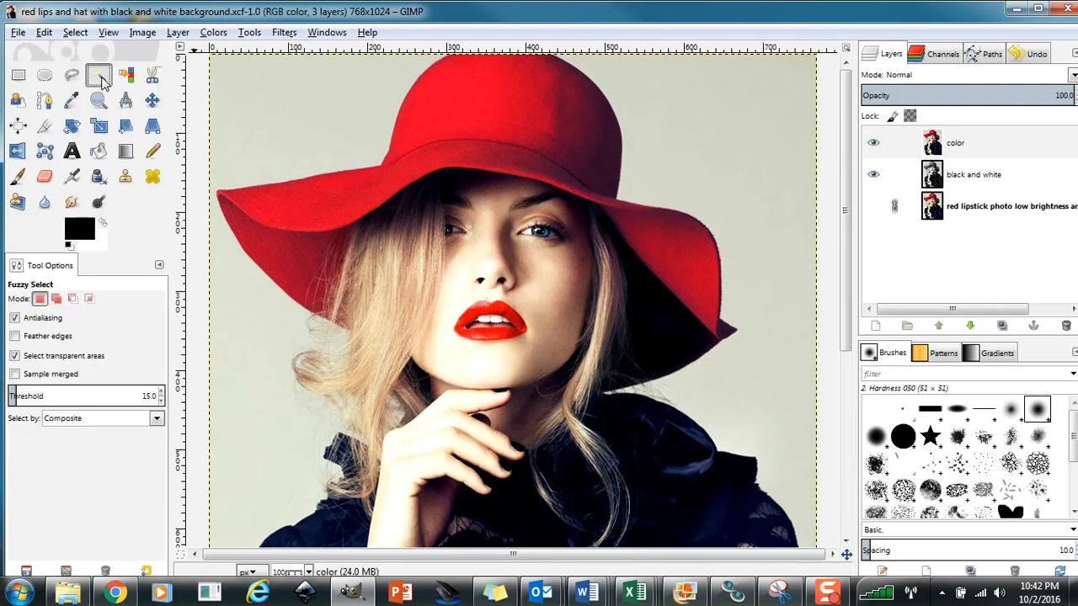
pyautogui.click(450, 92)
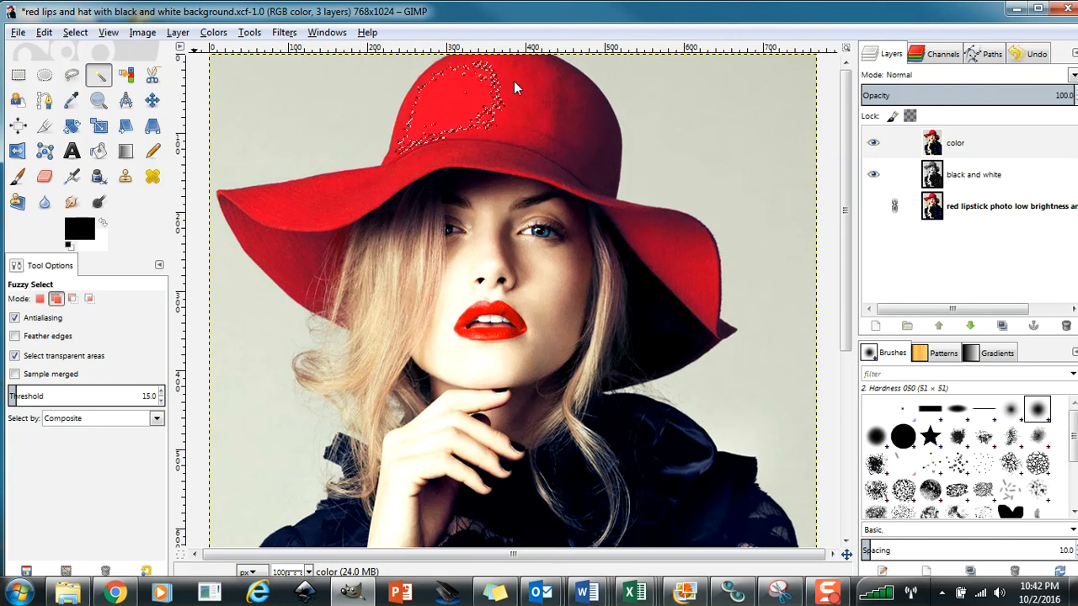
pyautogui.click(488, 75)
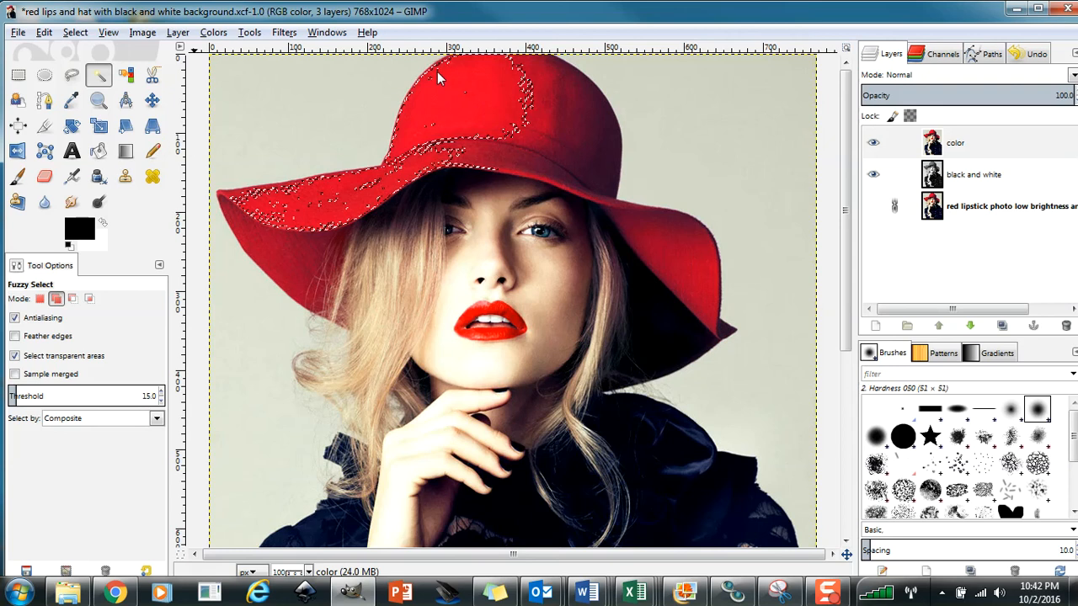
pyautogui.click(450, 63)
pyautogui.click(444, 61)
pyautogui.click(454, 60)
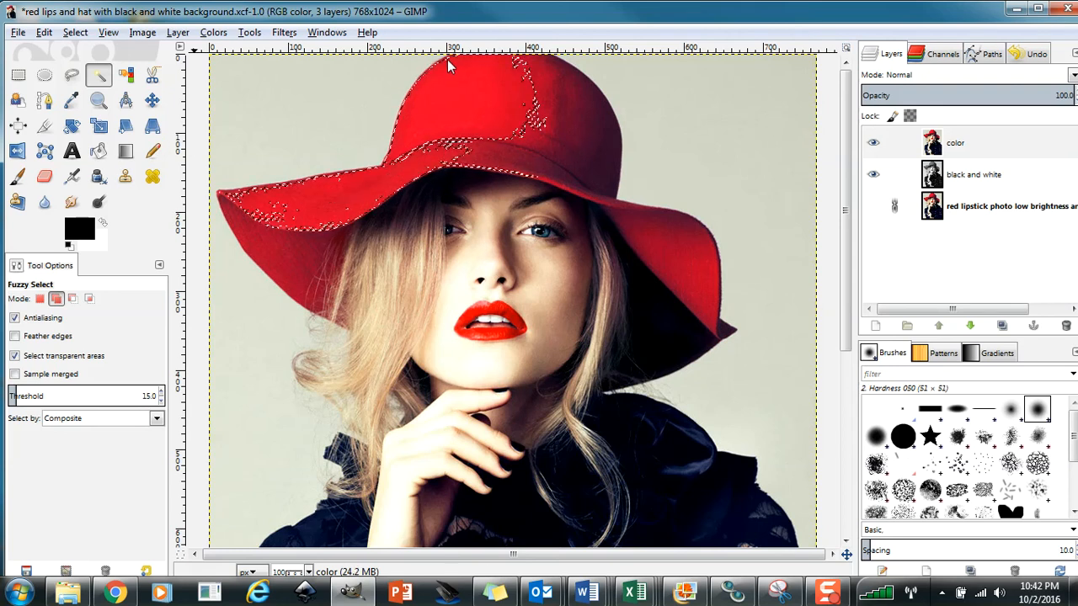
pyautogui.click(535, 69)
pyautogui.keyDown('shift'); pyautogui.click(541, 62); pyautogui.keyUp('shift')
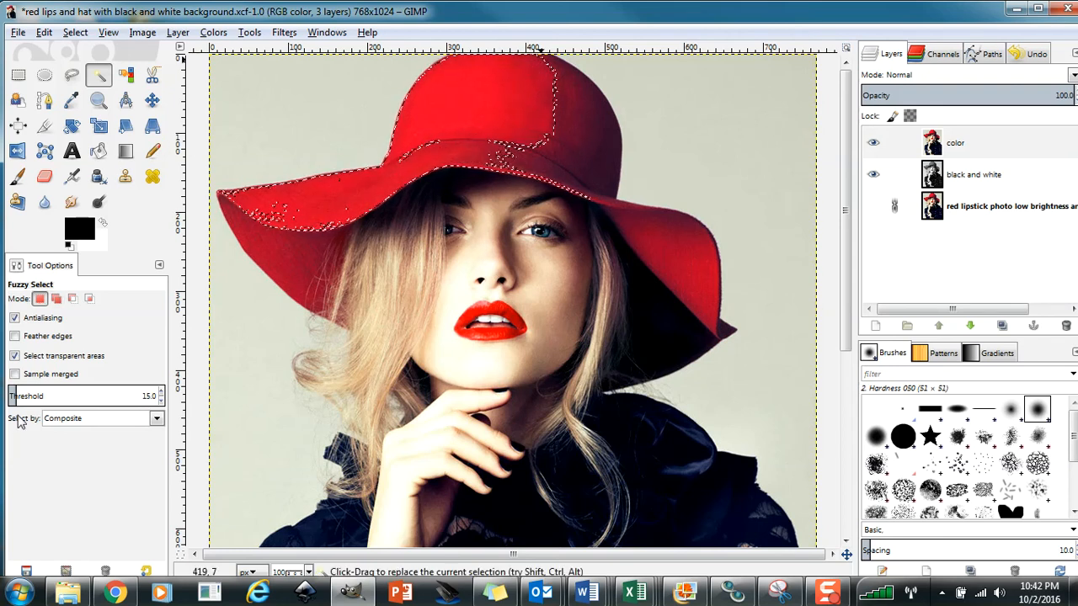
# Step: Set the Fuzzy Select threshold to 20 and add the crown's darker right side and the seam above the left brim to the selection
pyautogui.click(161, 390)
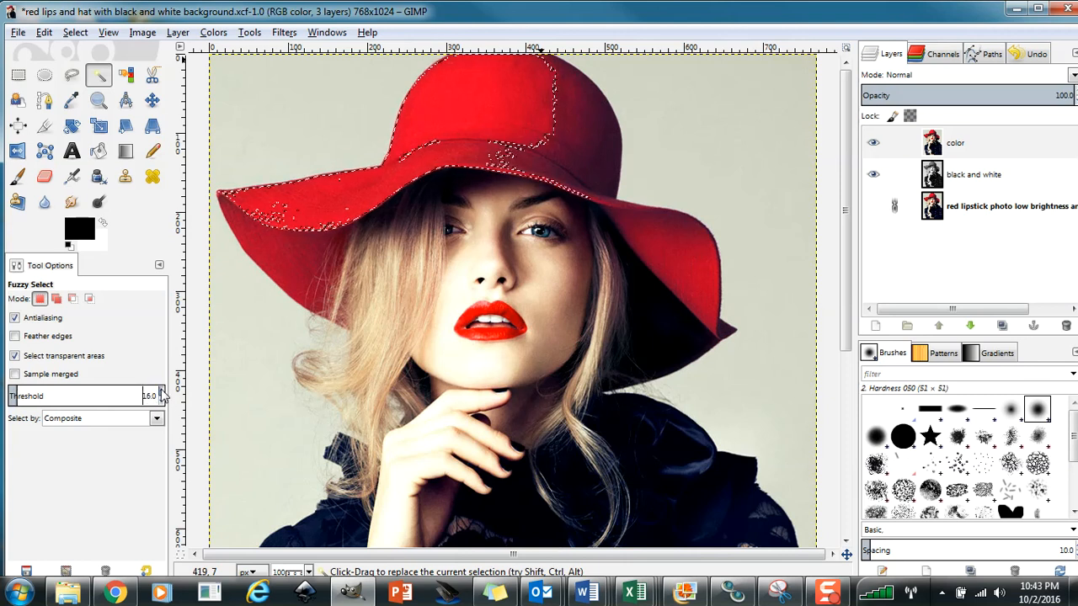
pyautogui.click(161, 390)
pyautogui.click(161, 390)
pyautogui.click(160, 390)
pyautogui.click(162, 392)
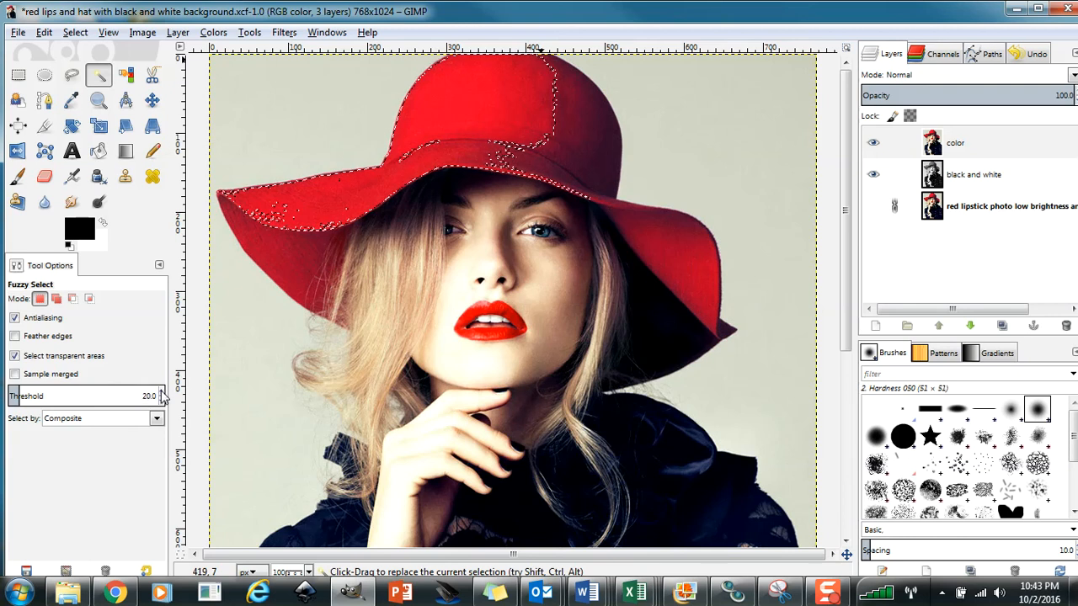
pyautogui.keyDown('shift'); pyautogui.click(575, 133); pyautogui.keyUp('shift')
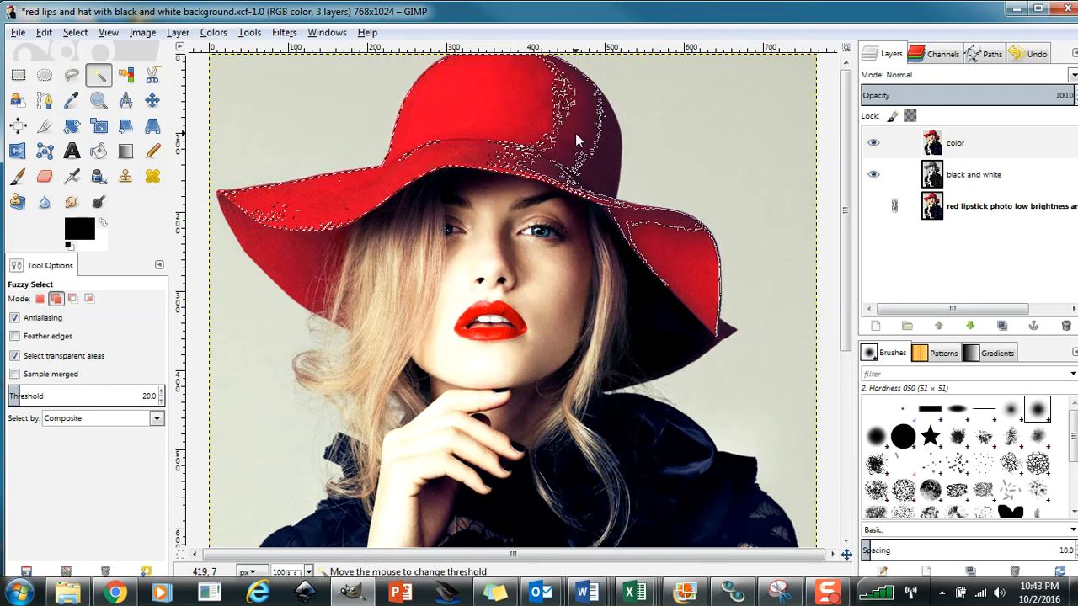
pyautogui.keyDown('shift'); pyautogui.click(552, 87); pyautogui.keyUp('shift')
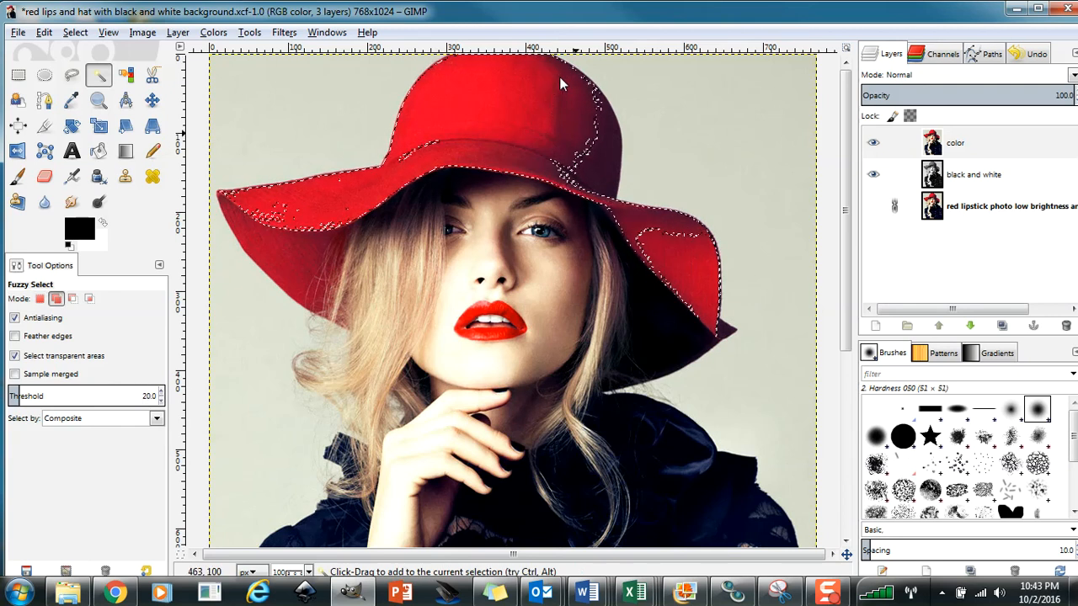
pyautogui.keyDown('shift'); pyautogui.click(598, 103); pyautogui.keyUp('shift')
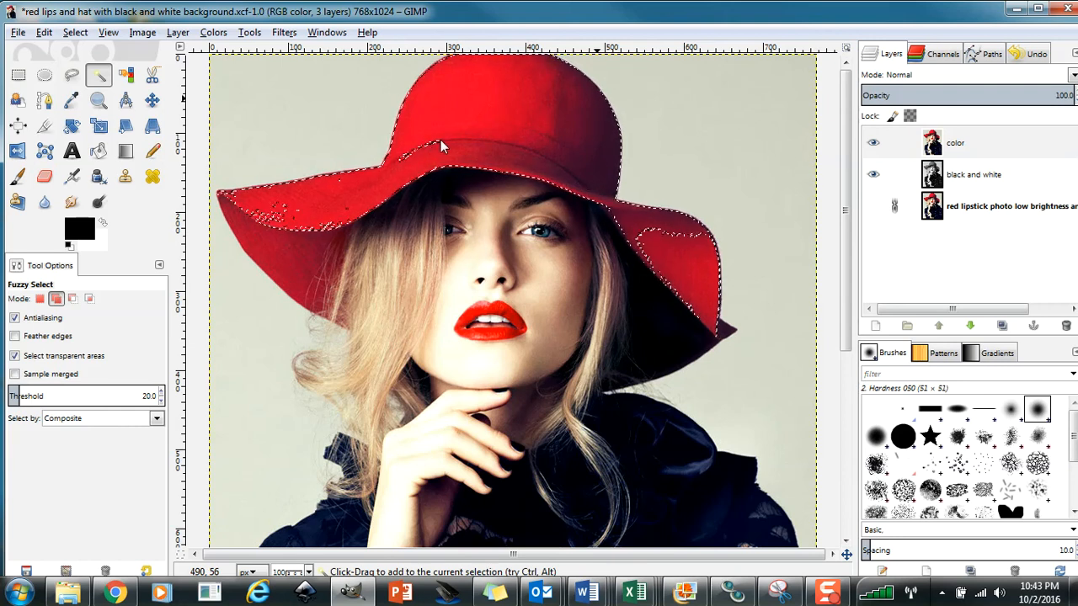
pyautogui.keyDown('shift'); pyautogui.click(421, 149); pyautogui.keyUp('shift')
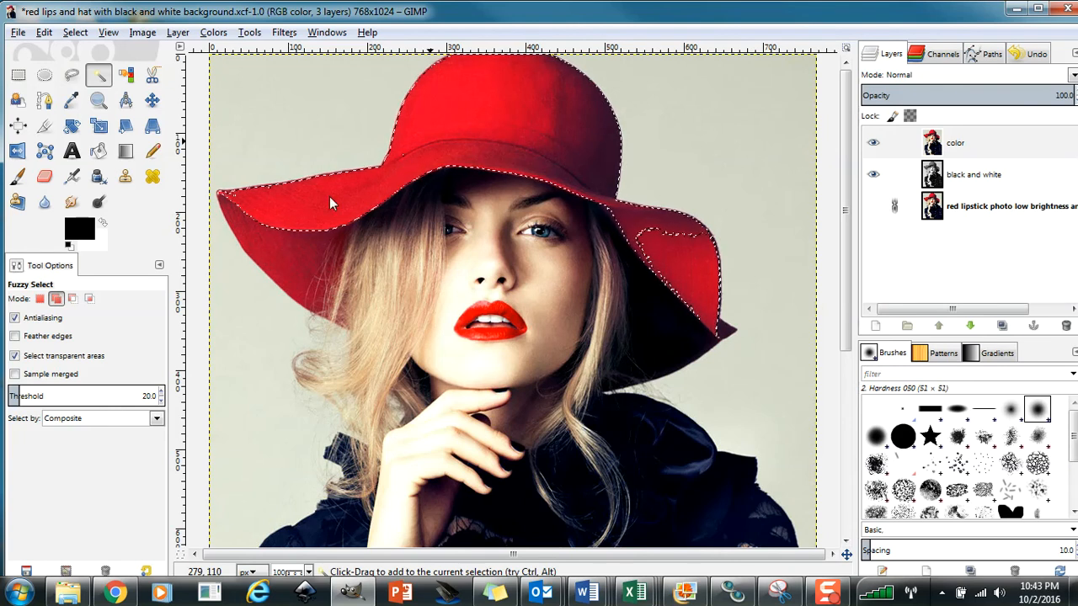
# Step: Add the rest of the hat's right brim and the underside of its left brim to the selection
pyautogui.keyDown('shift'); pyautogui.click(678, 252); pyautogui.keyUp('shift')
pyautogui.keyDown('shift'); pyautogui.click(242, 217); pyautogui.keyUp('shift')
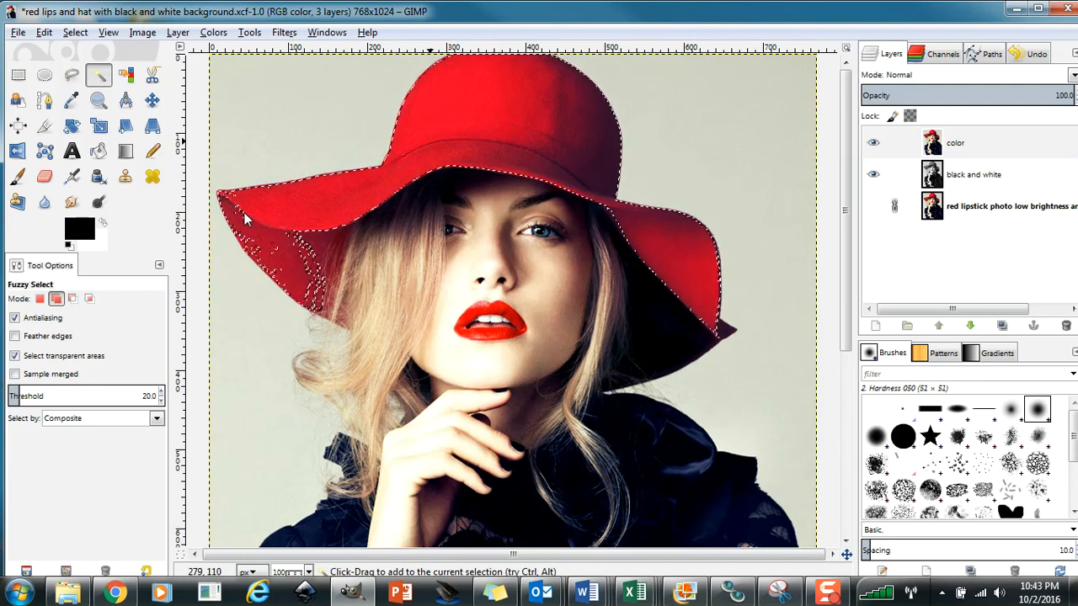
pyautogui.keyDown('shift'); pyautogui.click(249, 229); pyautogui.keyUp('shift')
pyautogui.keyDown('shift'); pyautogui.click(244, 219); pyautogui.keyUp('shift')
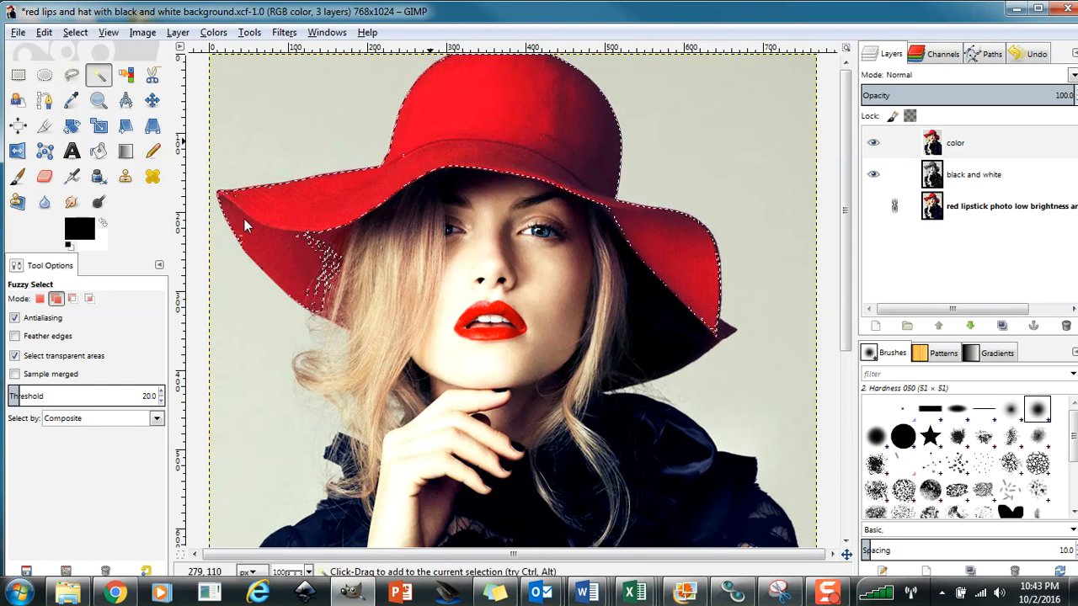
pyautogui.keyDown('shift'); pyautogui.click(306, 229); pyautogui.keyUp('shift')
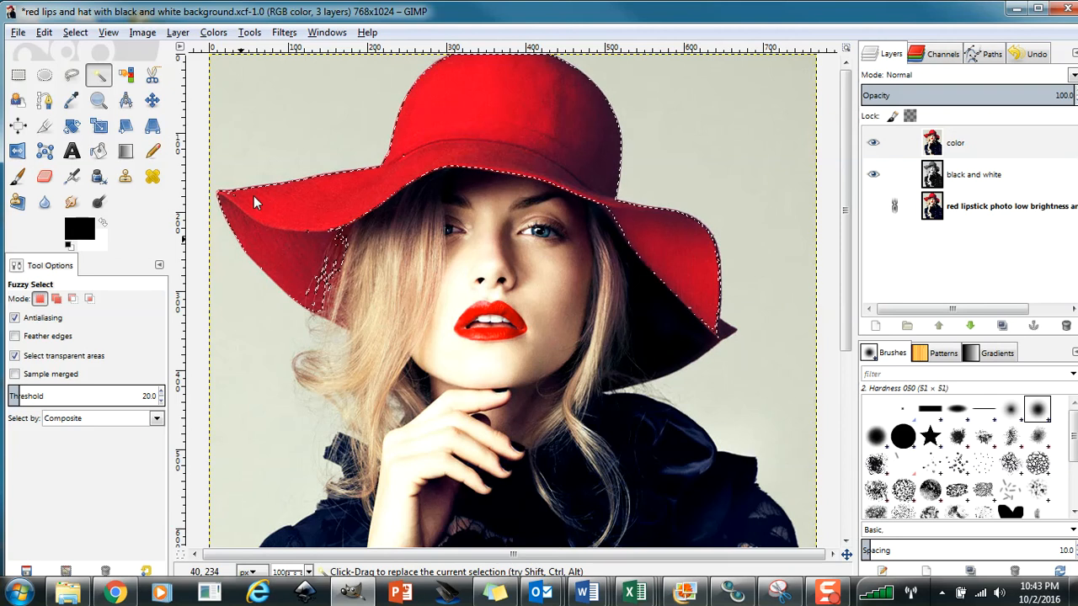
# Step: Add the upper and lower red lips to the hat selection with Fuzzy Select, including their edges and corners
pyautogui.press('shift')
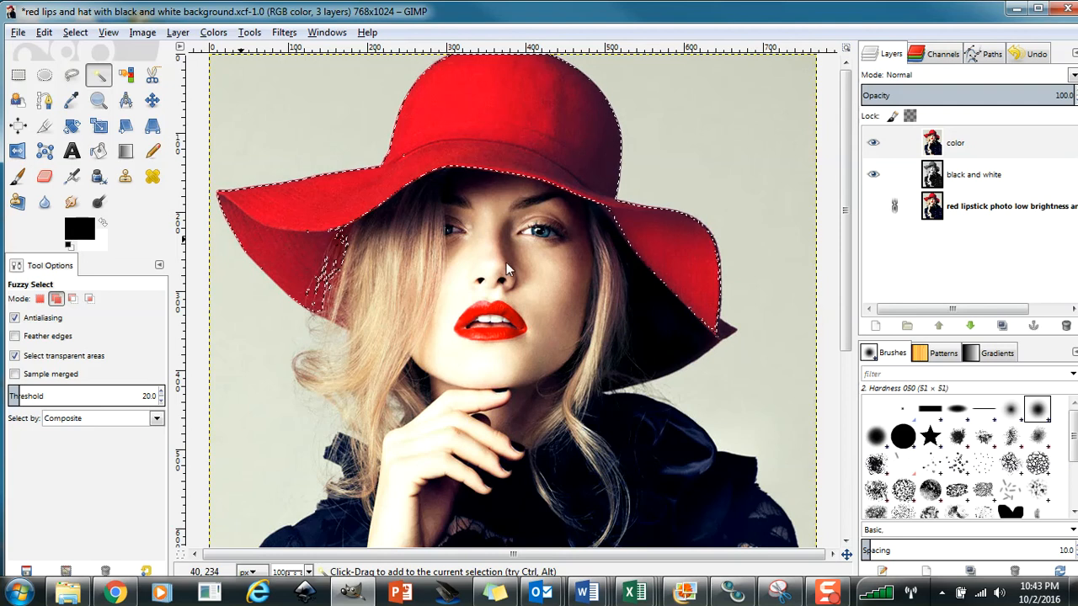
pyautogui.click(484, 303)
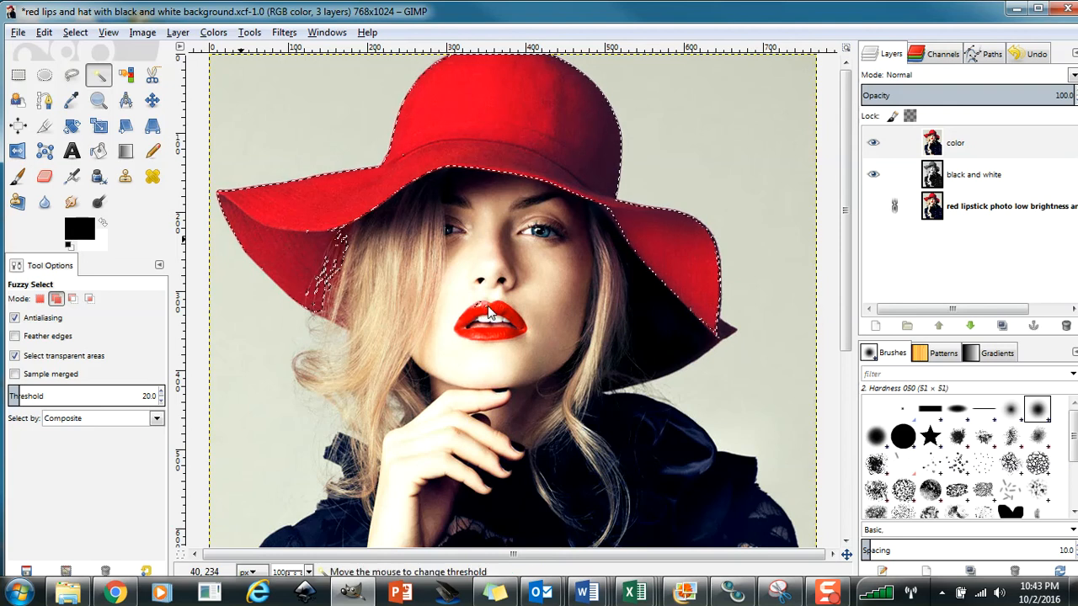
pyautogui.click(486, 309)
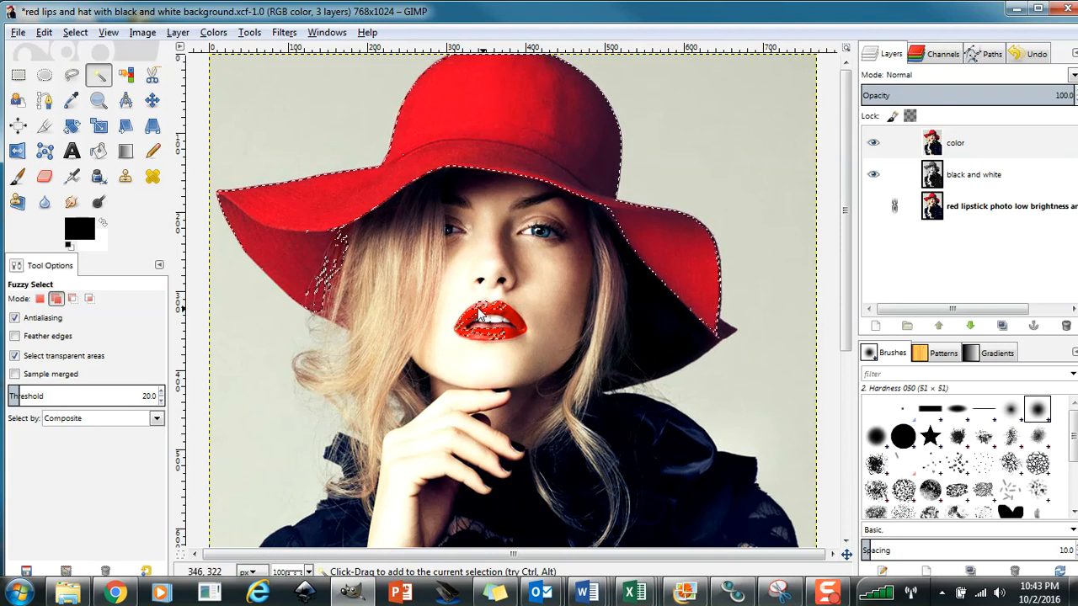
pyautogui.click(521, 327)
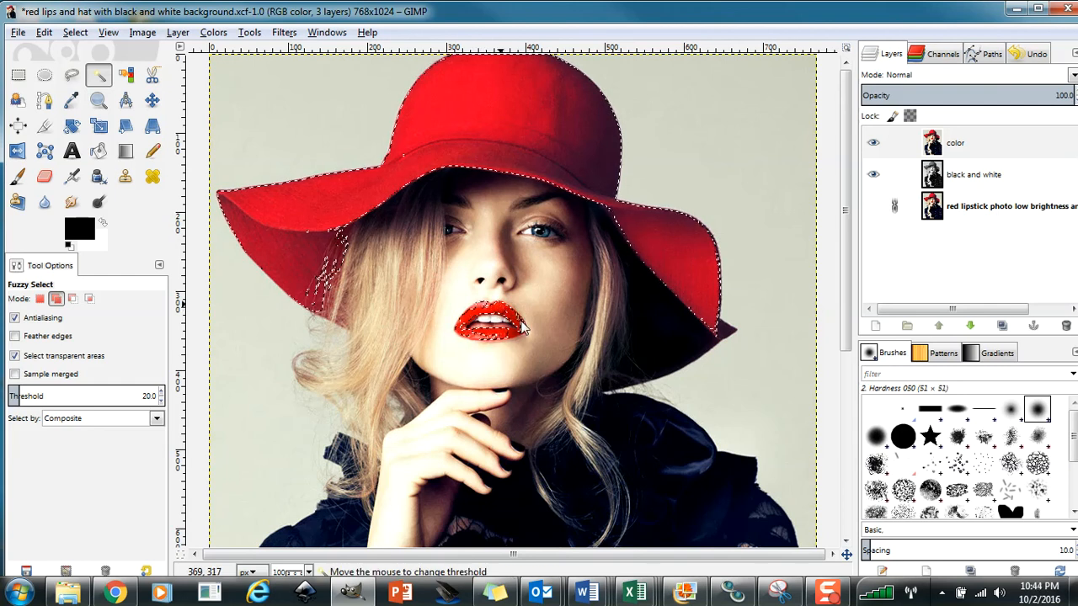
pyautogui.click(523, 329)
pyautogui.click(482, 337)
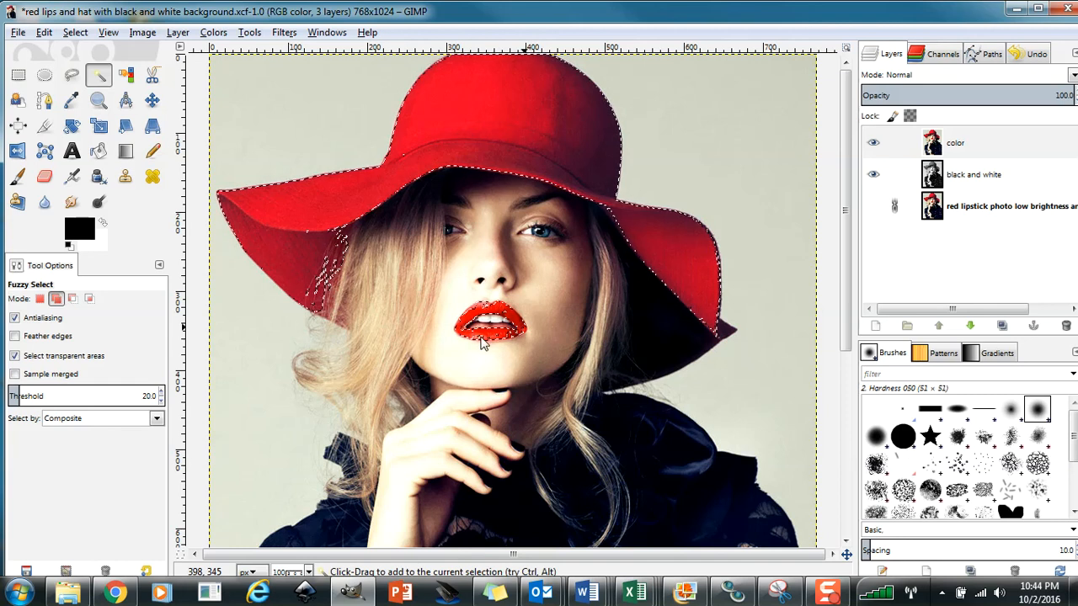
pyautogui.click(481, 338)
pyautogui.click(511, 333)
pyautogui.click(522, 329)
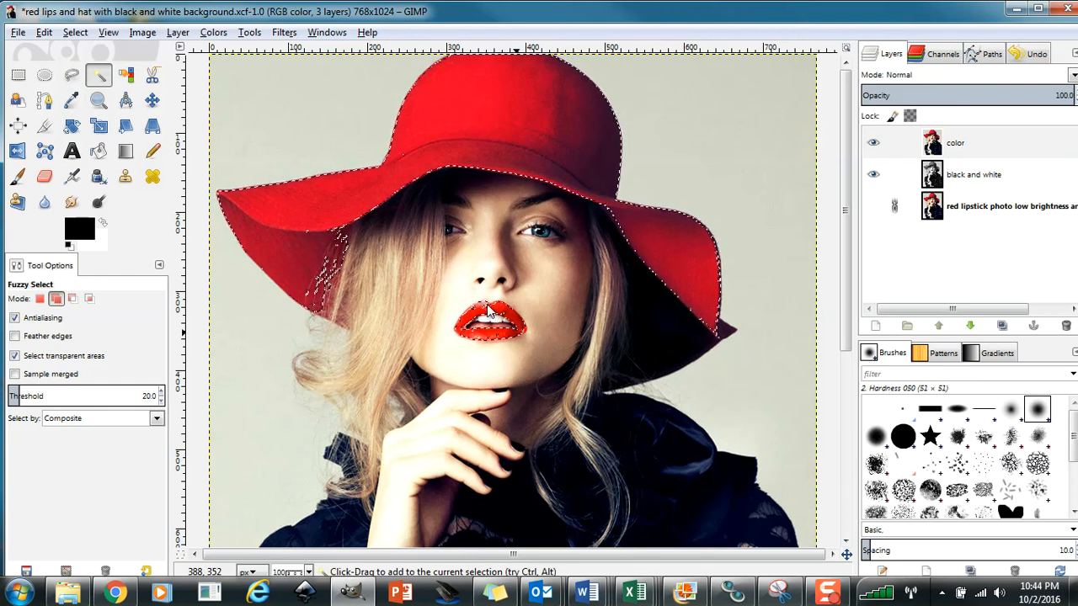
pyautogui.click(485, 308)
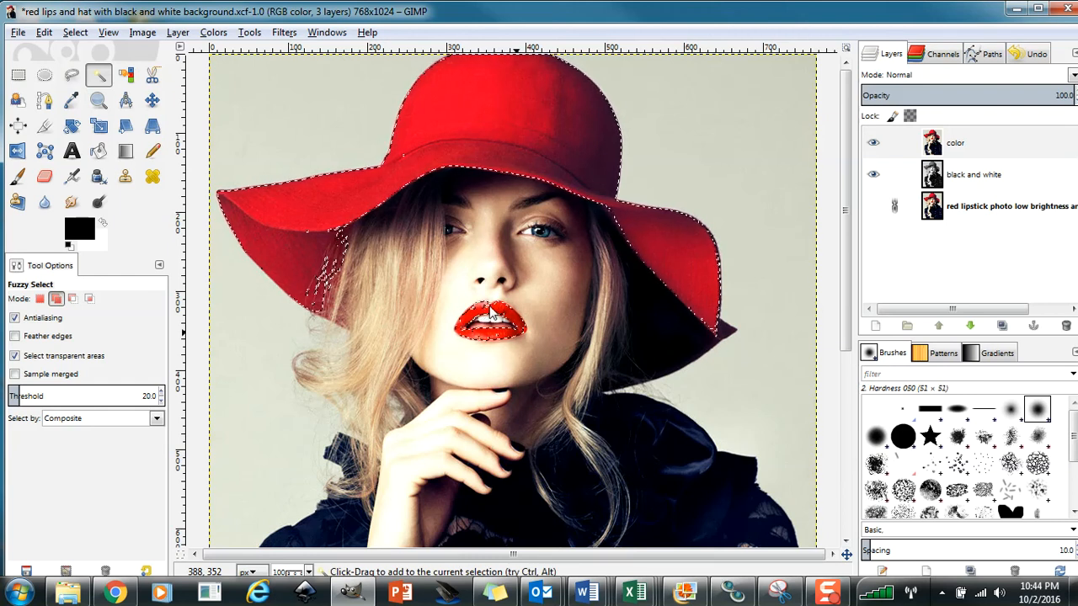
pyautogui.click(488, 308)
pyautogui.moveTo(489, 309); pyautogui.dragTo(486, 313)
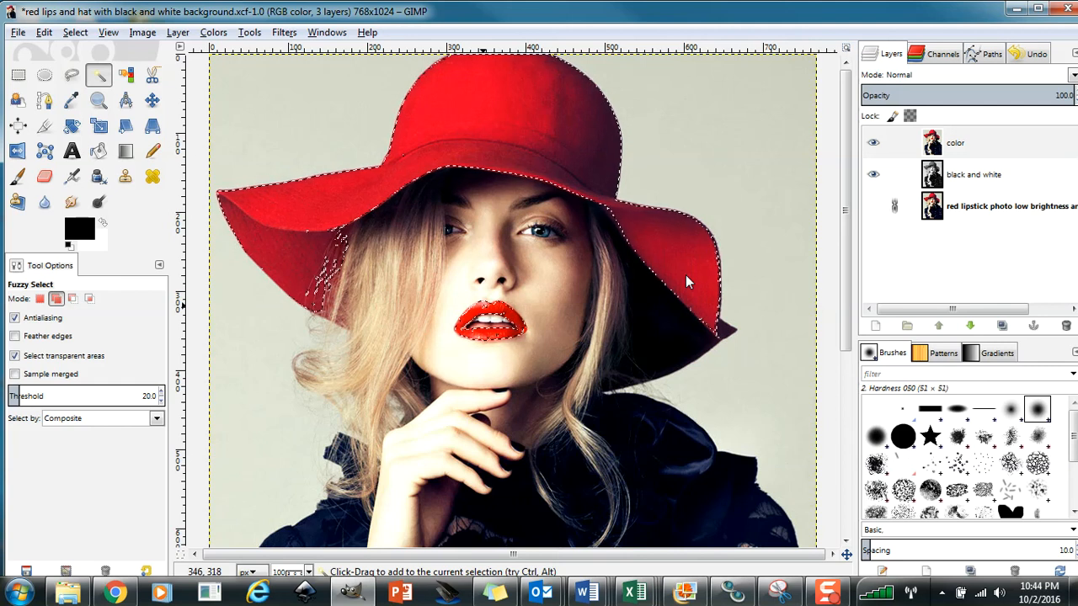
pyautogui.press('shift')
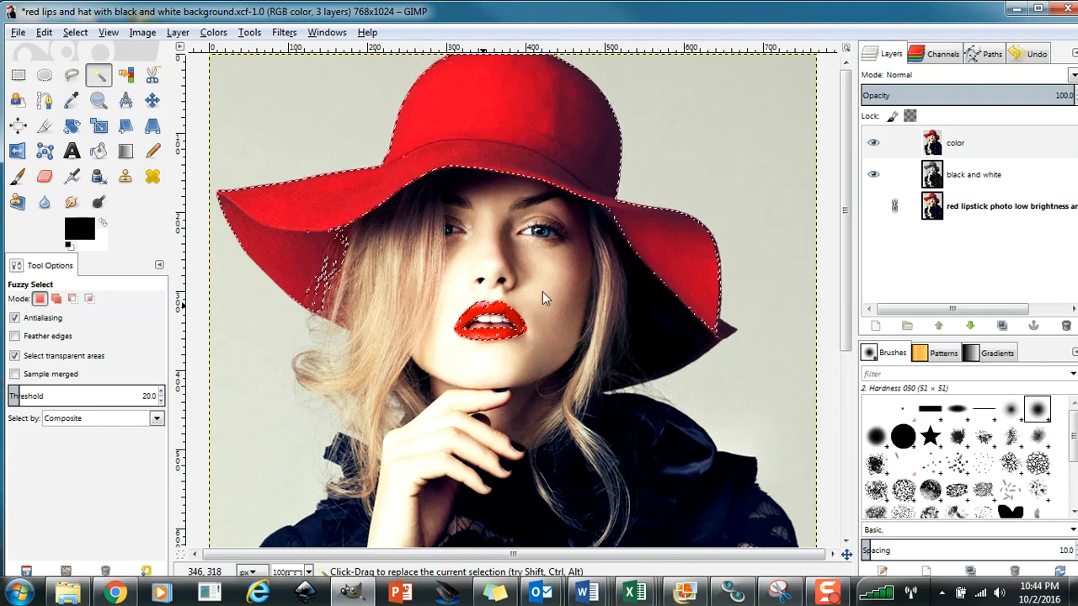
# Step: Invert the selection to delete everything except the hat and lips from the "color" layer, and hide the "black and white" layer
pyautogui.click(75, 34)
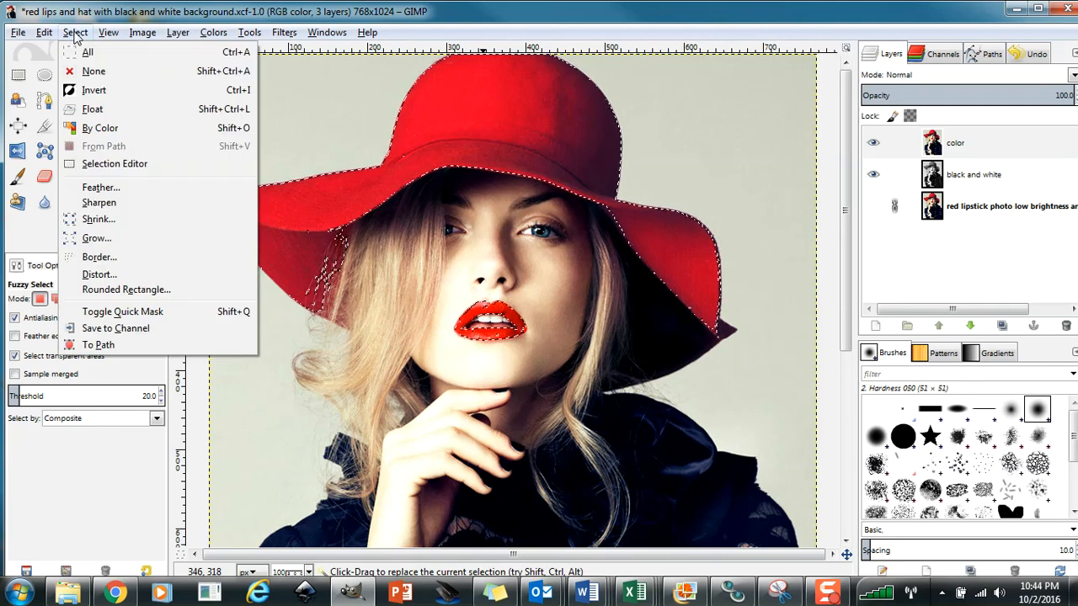
pyautogui.click(94, 90)
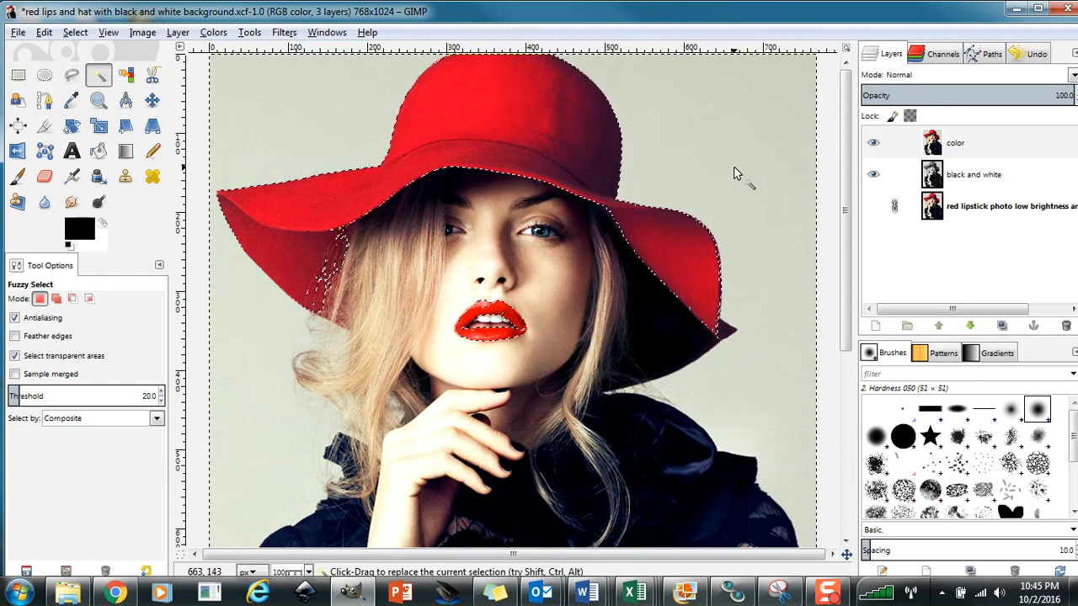
pyautogui.press('Delete')
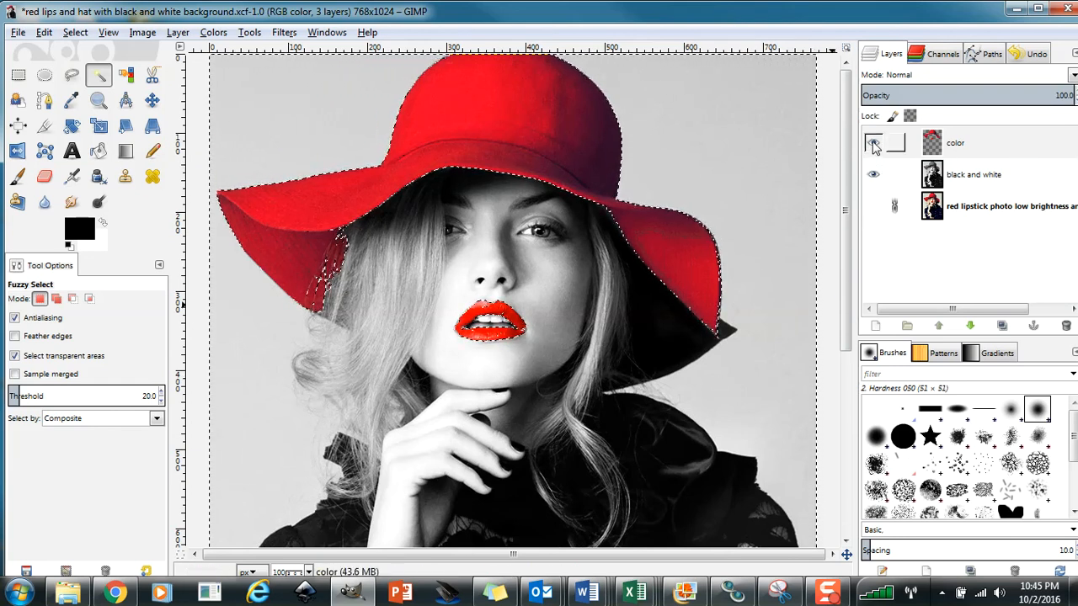
pyautogui.click(874, 174)
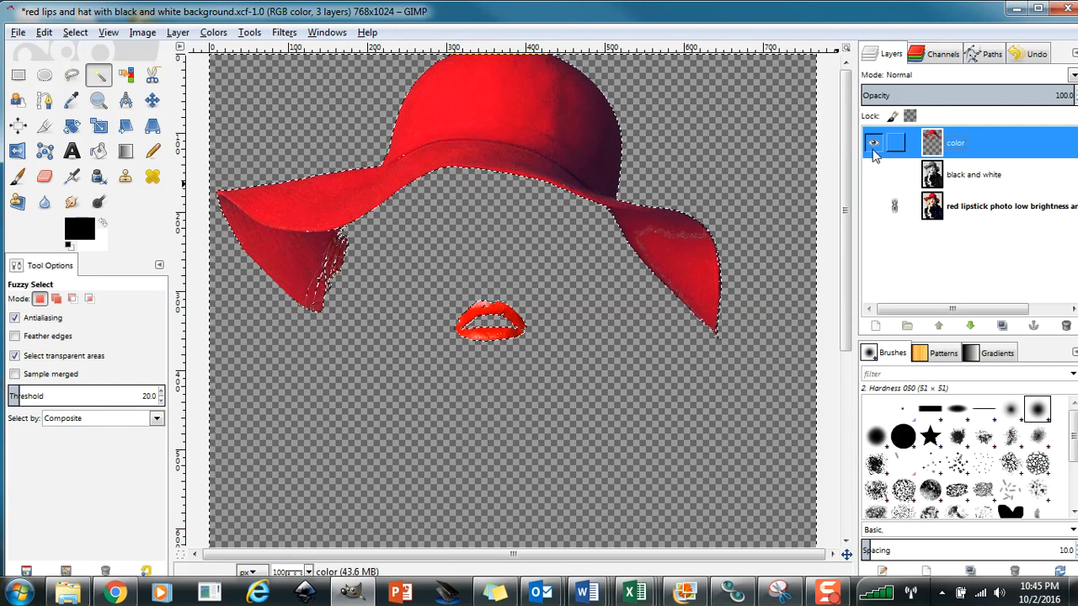
# Step: Show the "black and white" layer beneath the "color" layer and clear the selection around the hat and lips
pyautogui.click(873, 175)
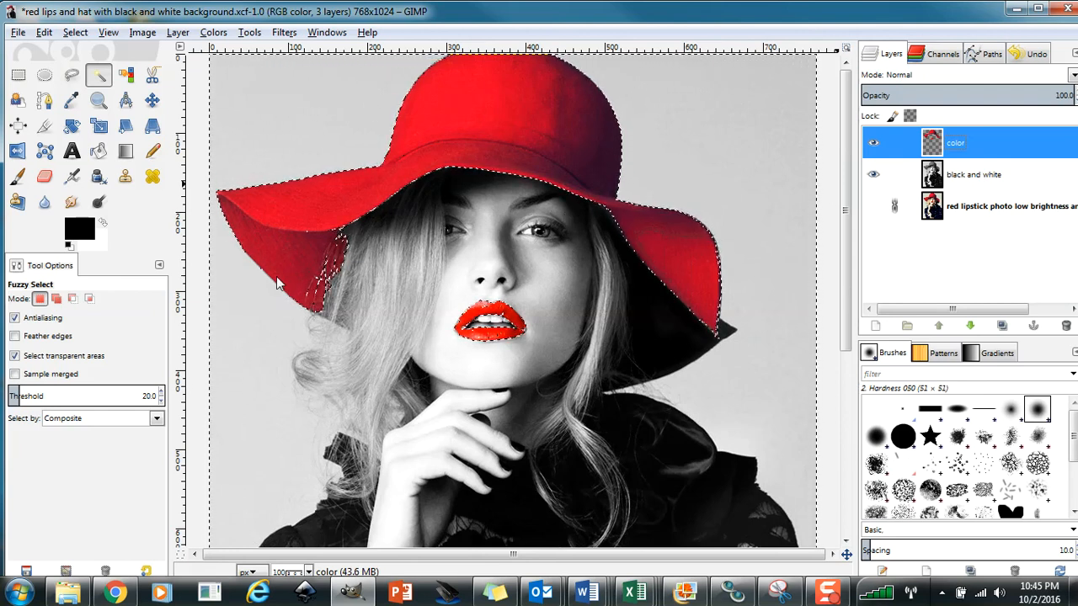
pyautogui.click(75, 32)
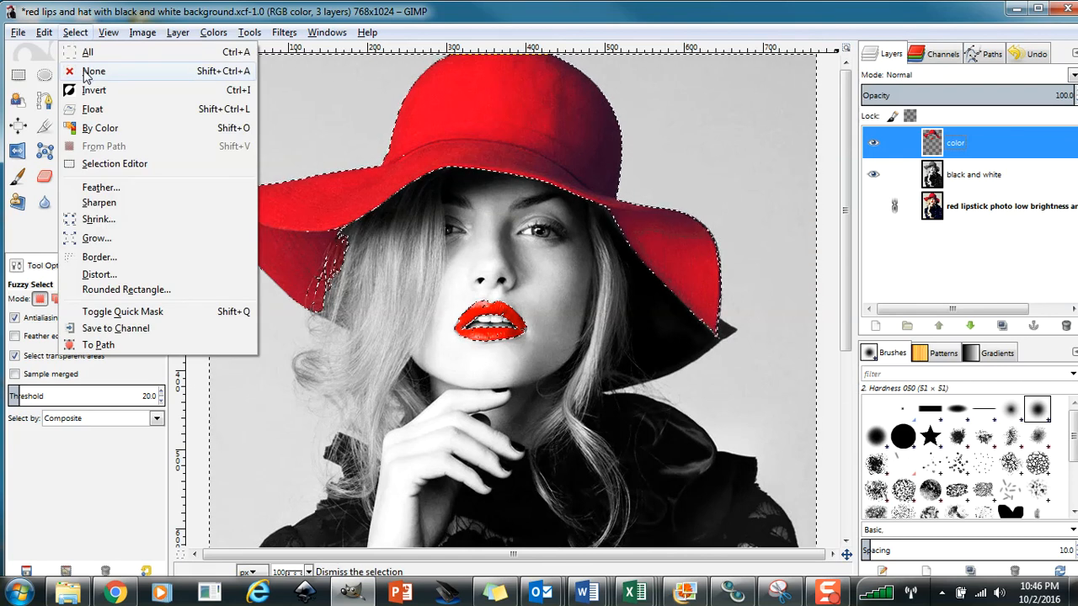
pyautogui.click(87, 73)
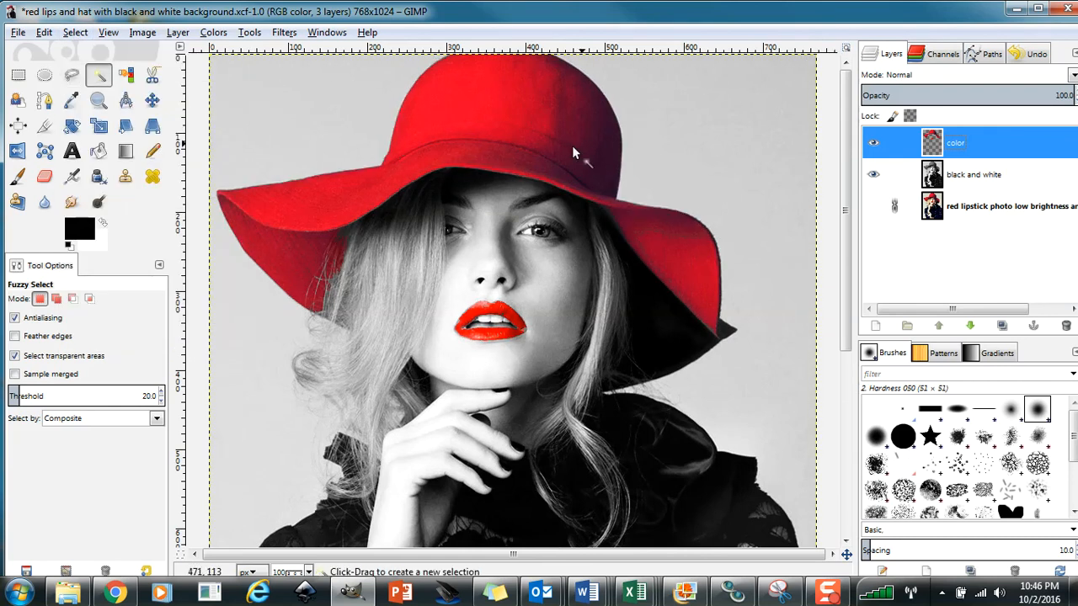
# Step: Save the finished layered image to its existing XCF file
pyautogui.click(98, 101)
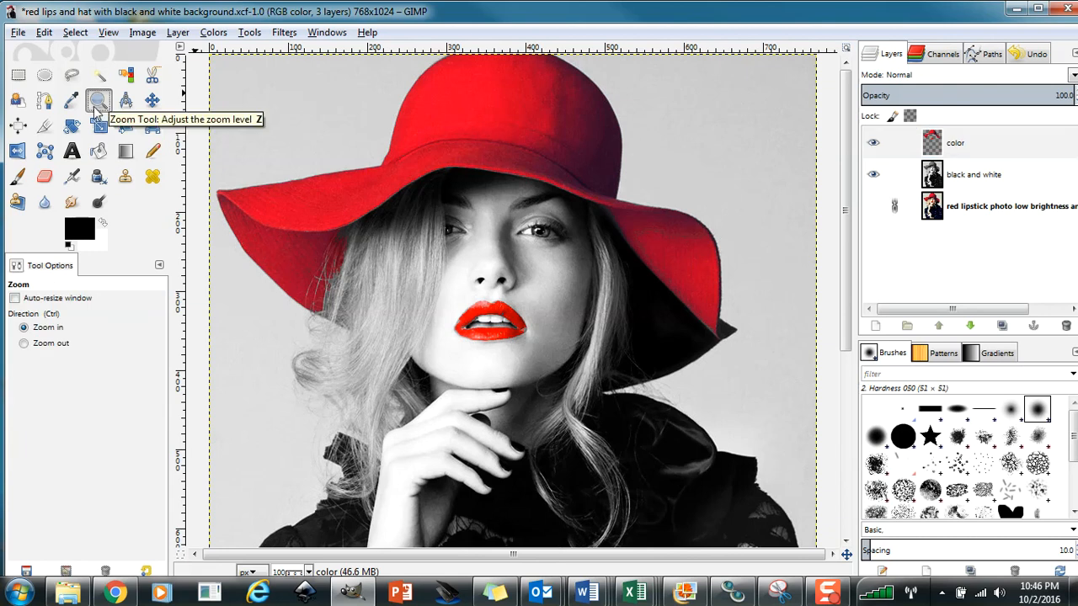
pyautogui.click(23, 342)
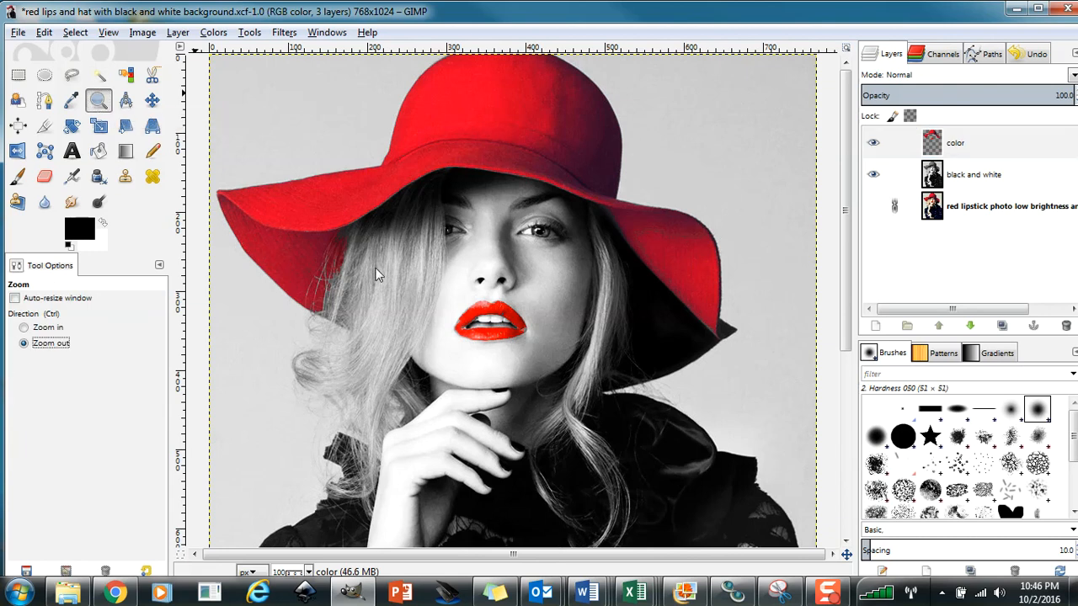
pyautogui.click(398, 255)
pyautogui.click(397, 255)
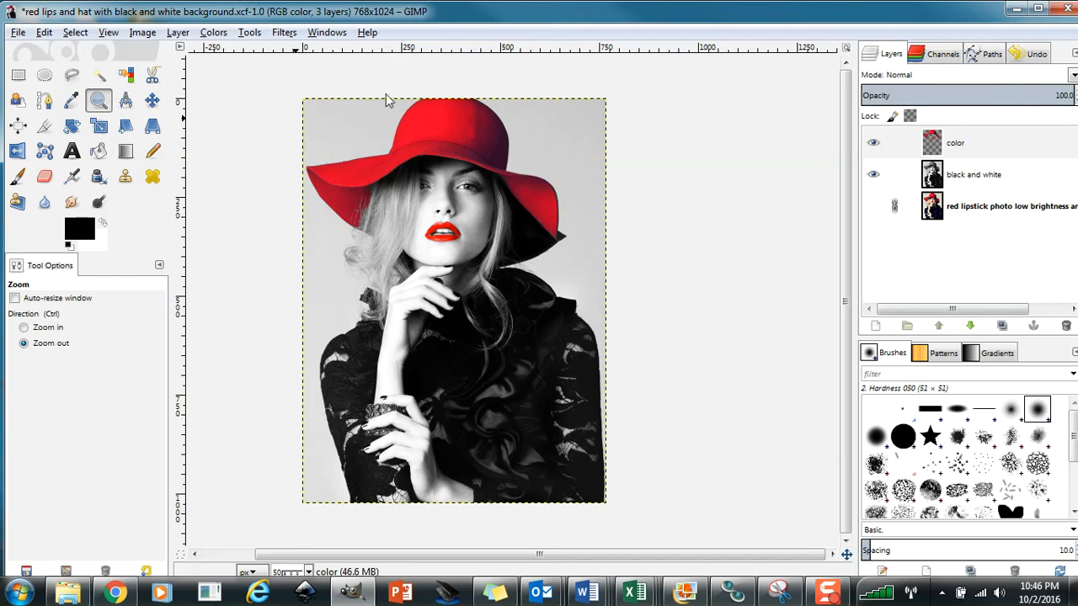
pyautogui.click(18, 33)
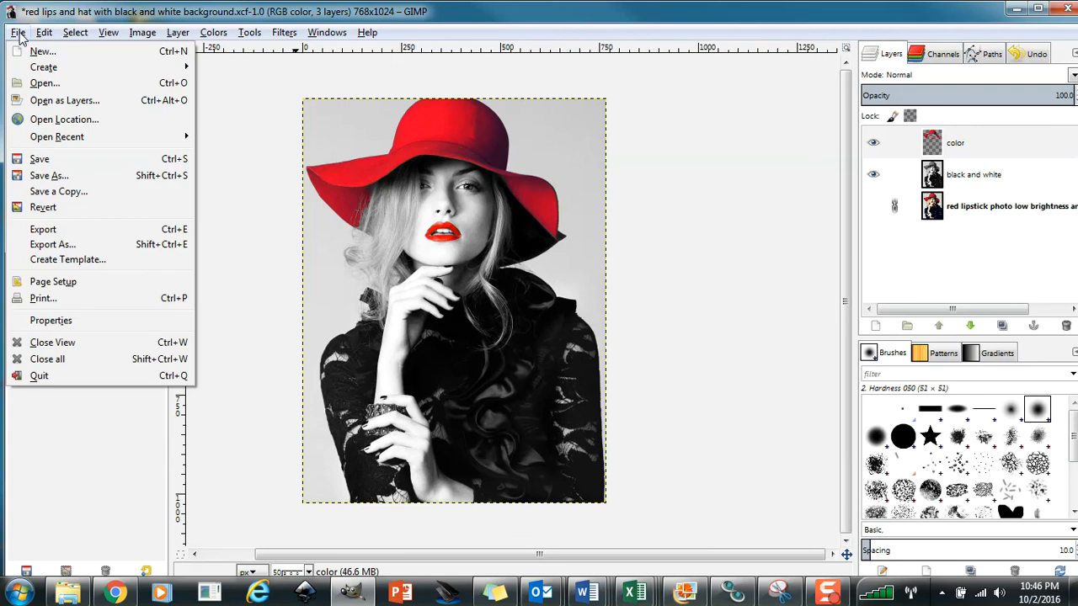
pyautogui.click(38, 160)
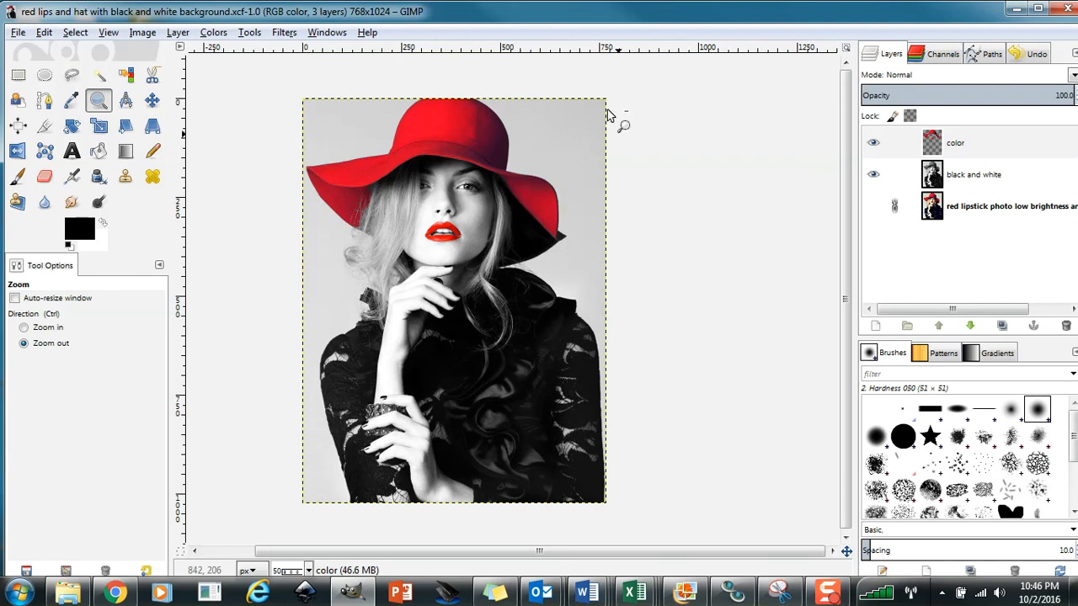
# Step: Set up an export of the image to the Week 7 folder as the JPEG file "red lips and hat with black and white background.jpg"
pyautogui.click(17, 32)
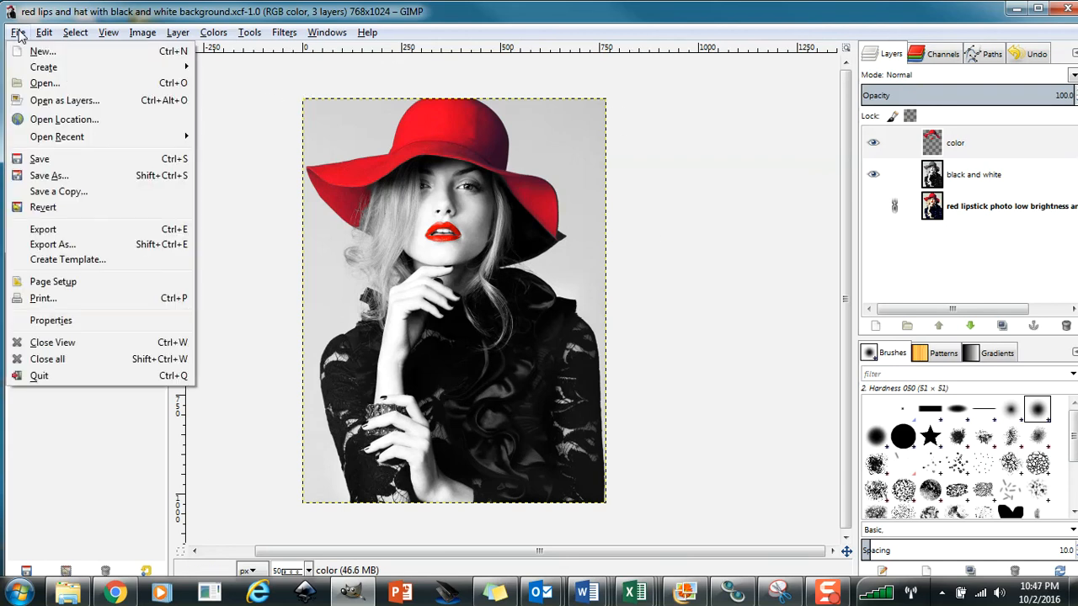
pyautogui.click(43, 245)
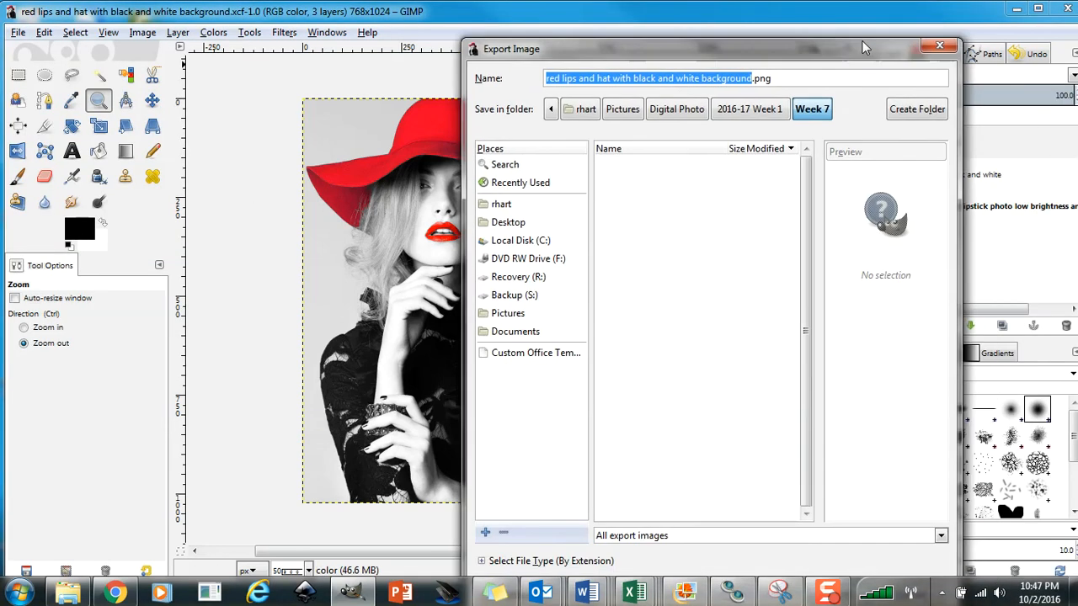
pyautogui.moveTo(867, 8); pyautogui.dragTo(869, 16)
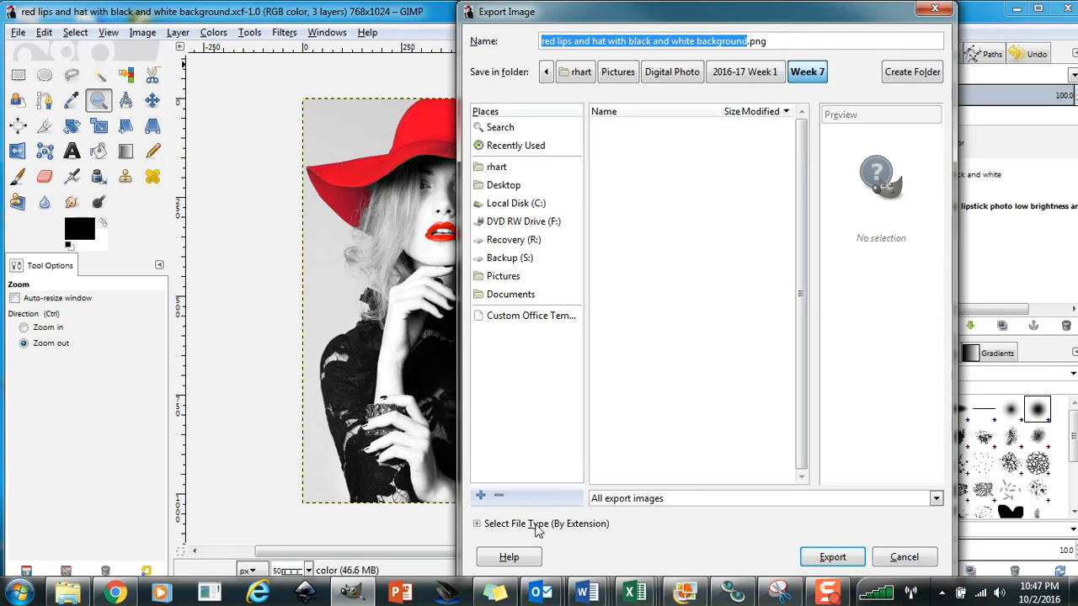
pyautogui.click(477, 523)
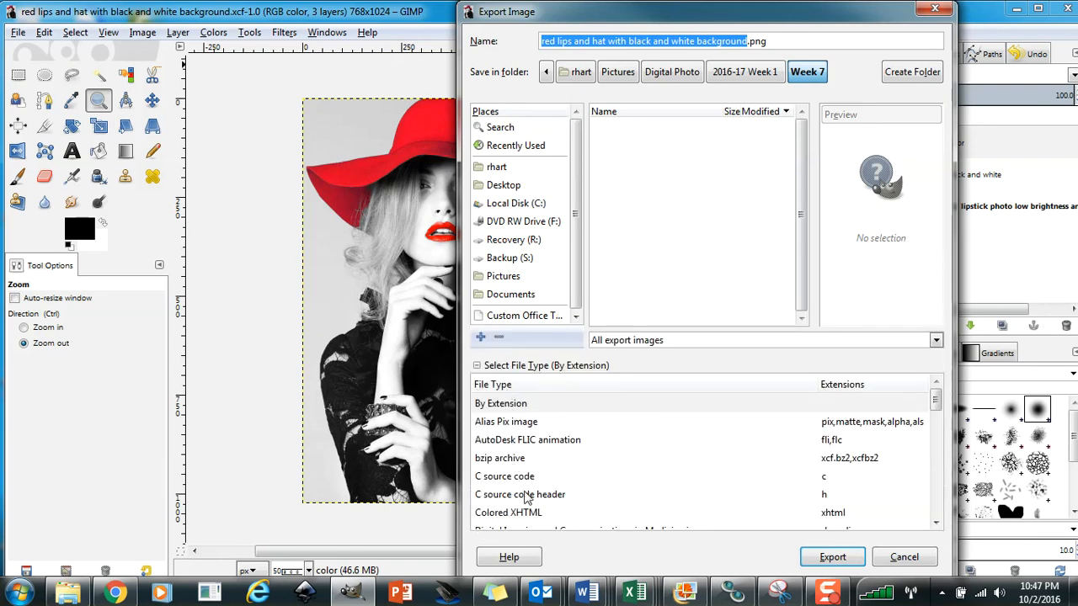
pyautogui.moveTo(935, 394); pyautogui.dragTo(942, 446)
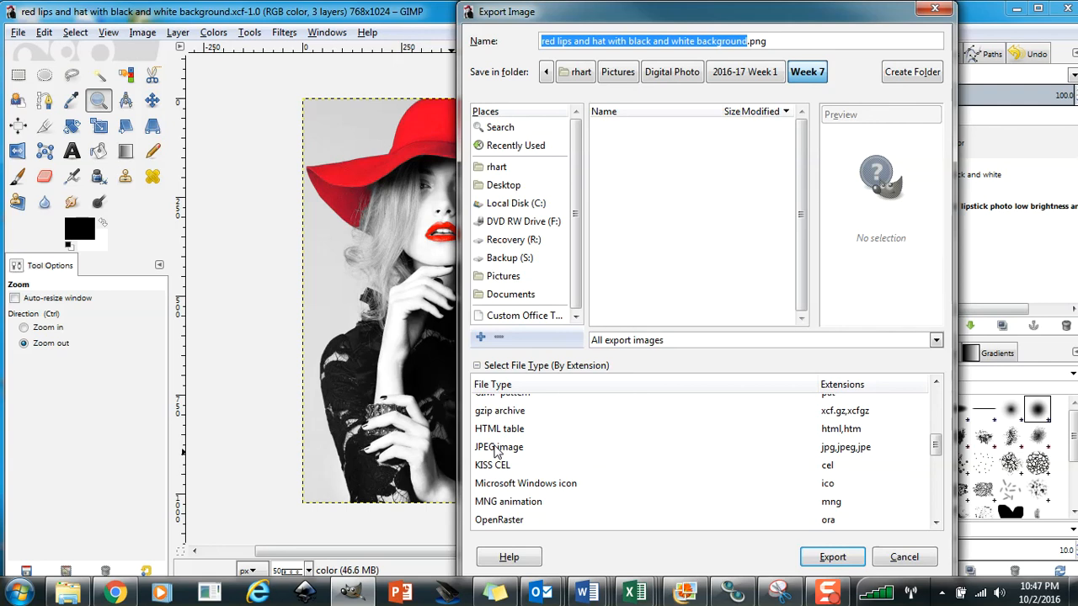
pyautogui.click(496, 451)
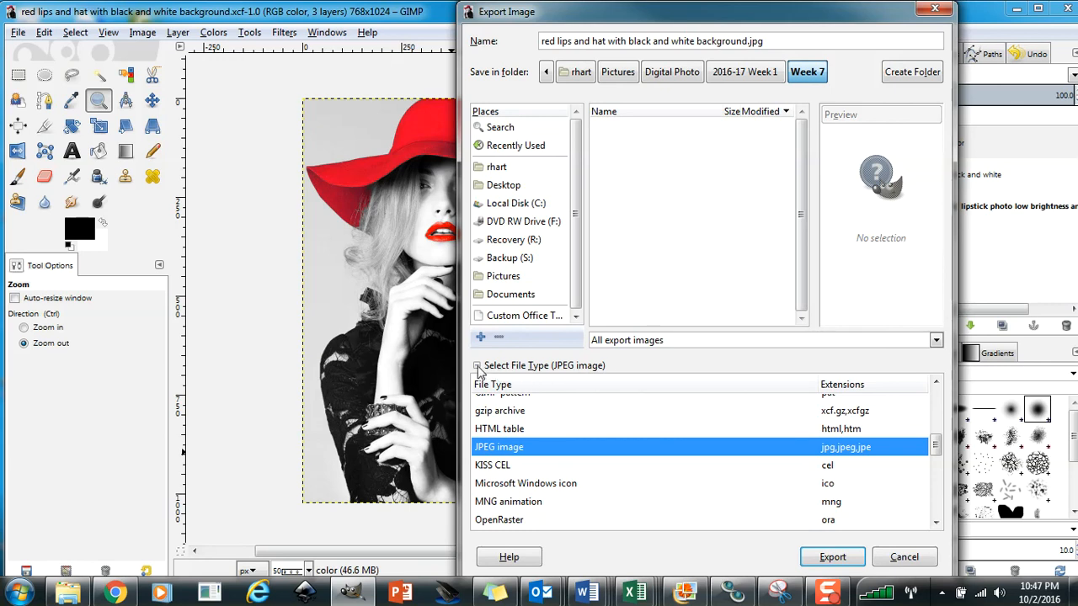
pyautogui.click(838, 559)
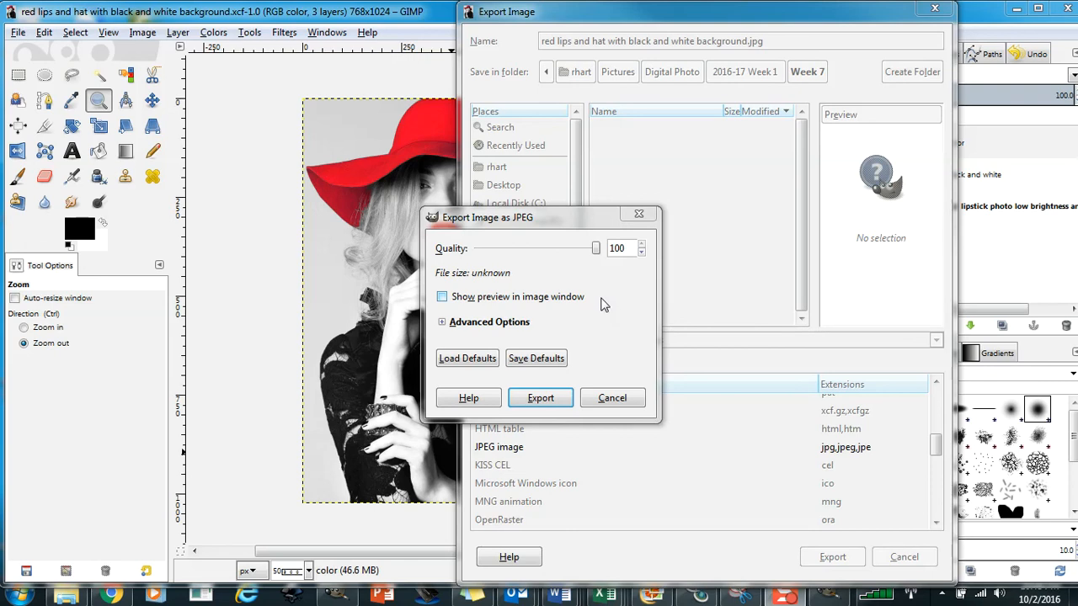
# Step: Turn on the JPEG preview in the image window, try quality 10 for comparison, and export at quality 100
pyautogui.click(442, 298)
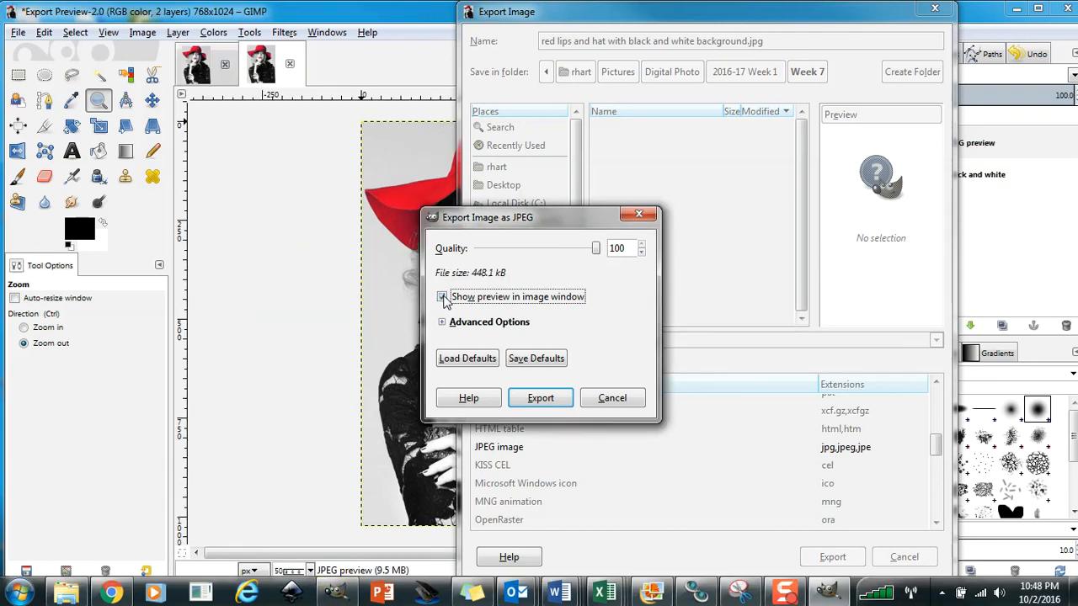
pyautogui.moveTo(535, 221); pyautogui.dragTo(588, 259)
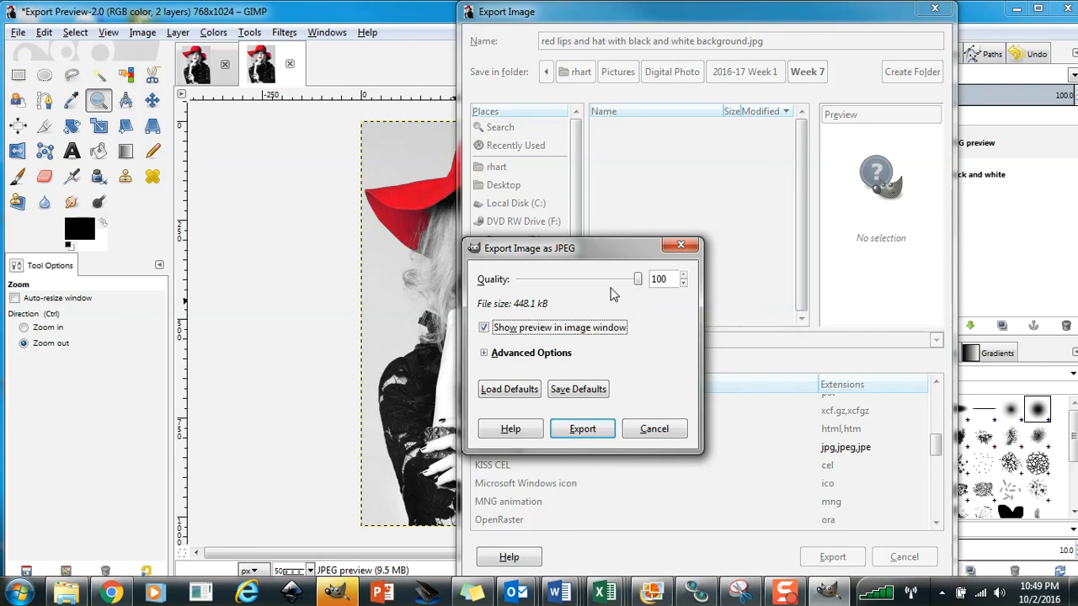
pyautogui.moveTo(640, 283); pyautogui.dragTo(532, 288)
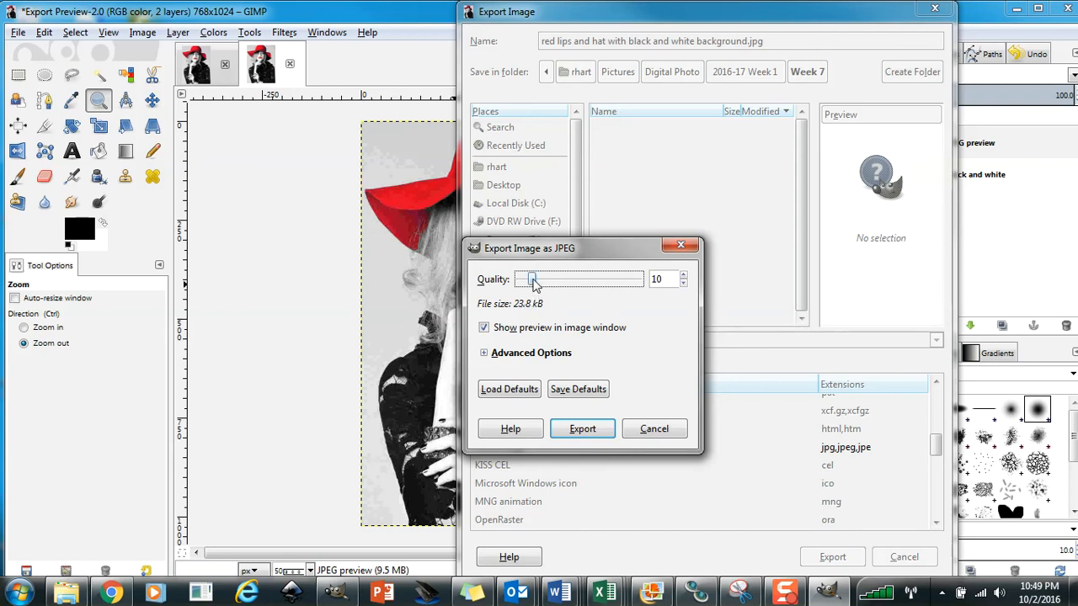
pyautogui.moveTo(532, 279); pyautogui.dragTo(637, 285)
pyautogui.scroll(15, 626, 282)
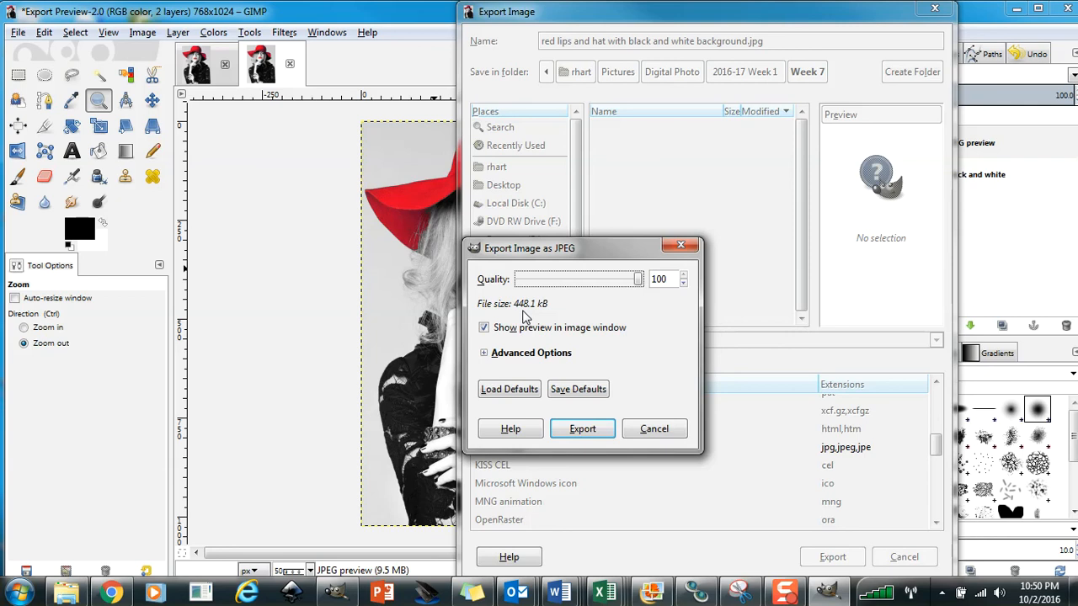
pyautogui.click(581, 431)
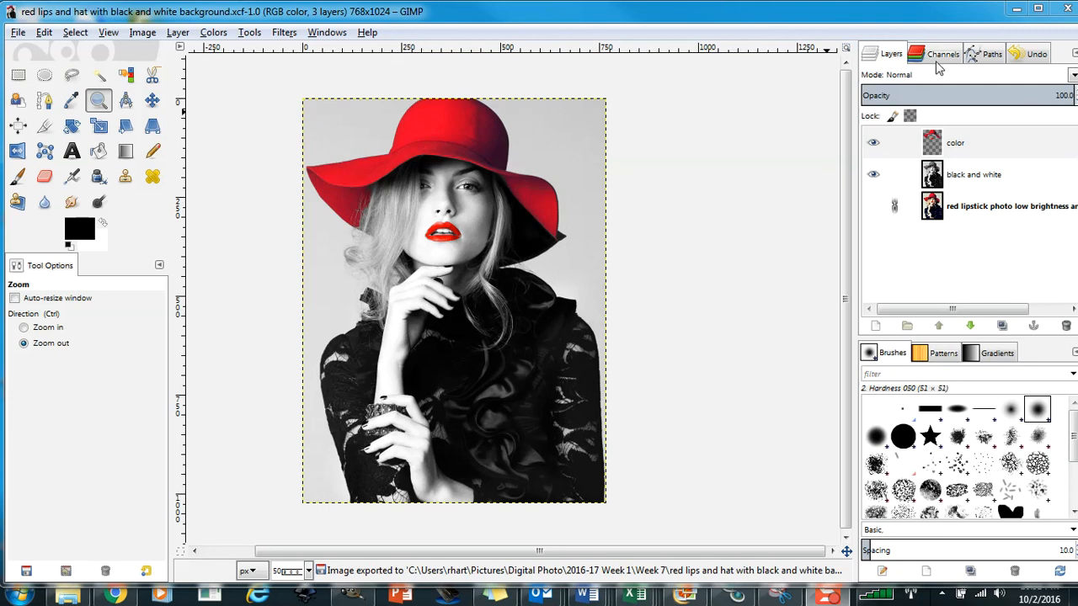
# Step: Switch to Windows Explorer and open the Week 7 folder under Pictures, Digital Photo, 2016-17 Week 1 to check the saved files
pyautogui.click(1015, 10)
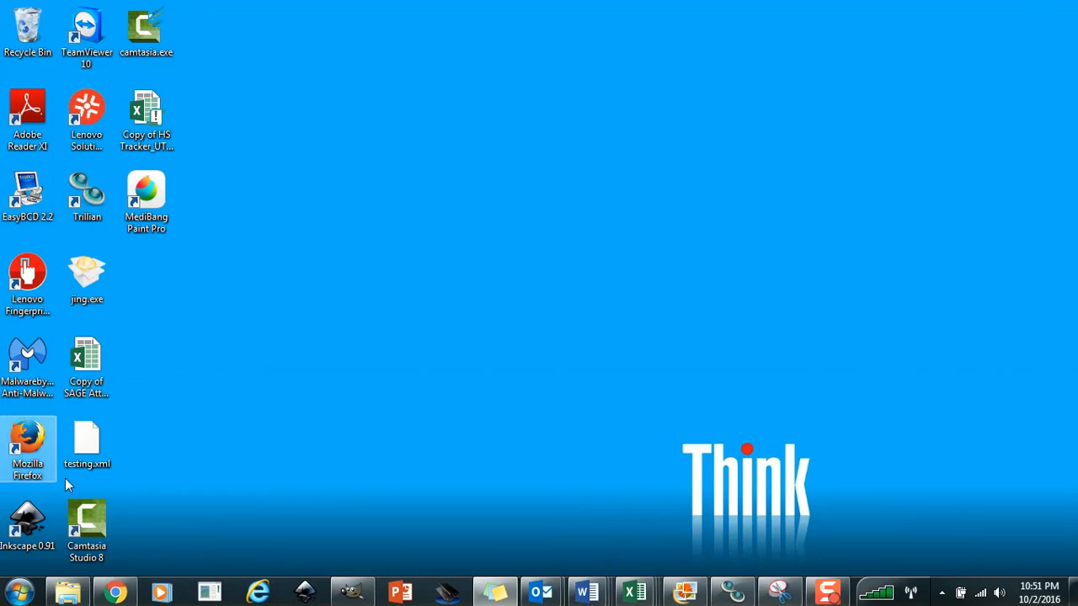
pyautogui.click(68, 596)
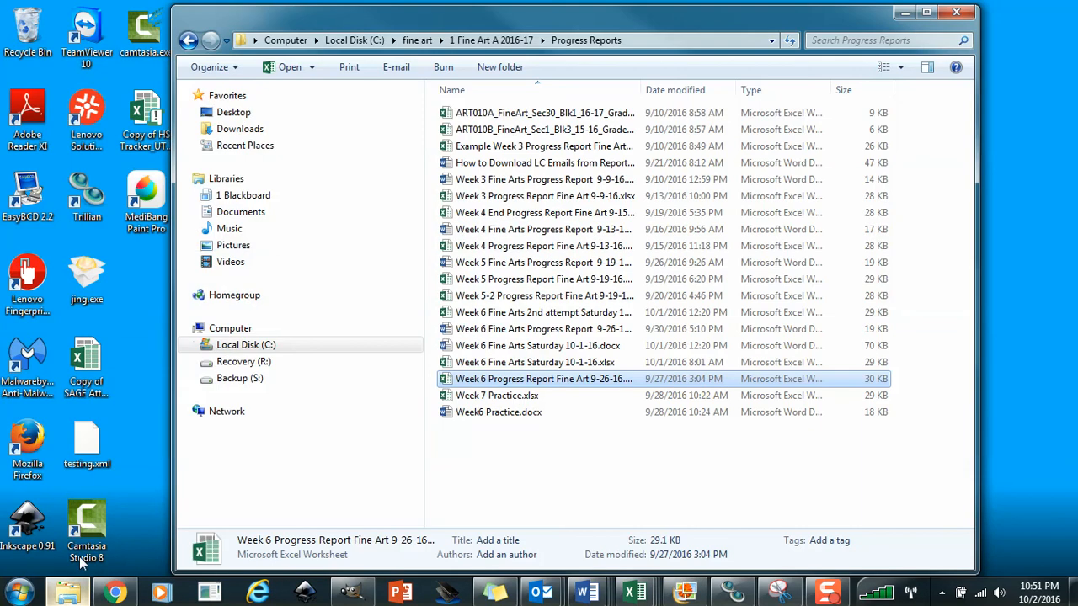
pyautogui.click(233, 245)
pyautogui.doubleClick(649, 202)
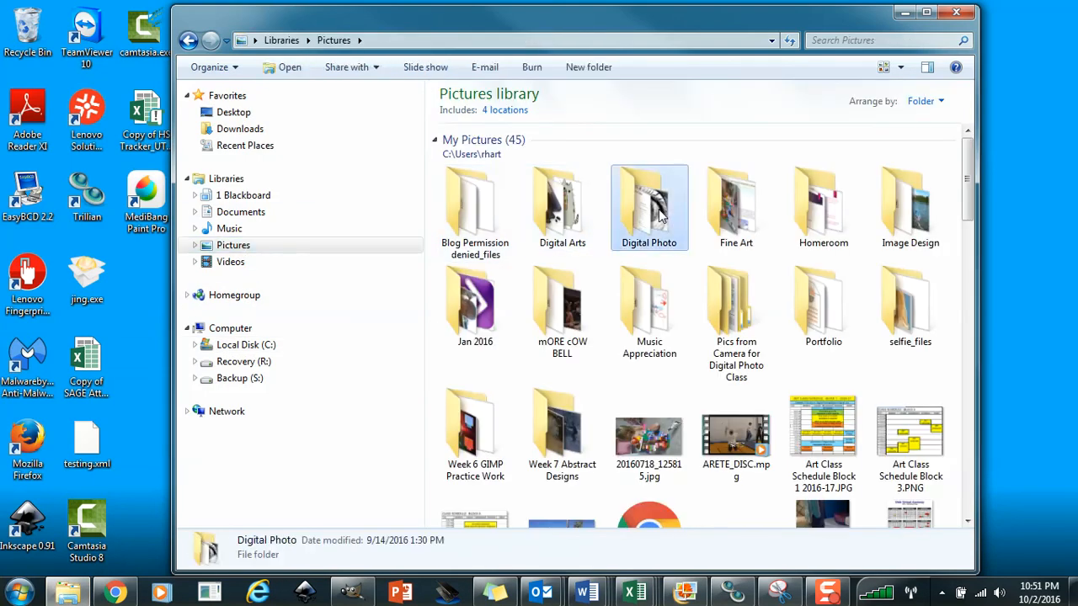
pyautogui.doubleClick(482, 179)
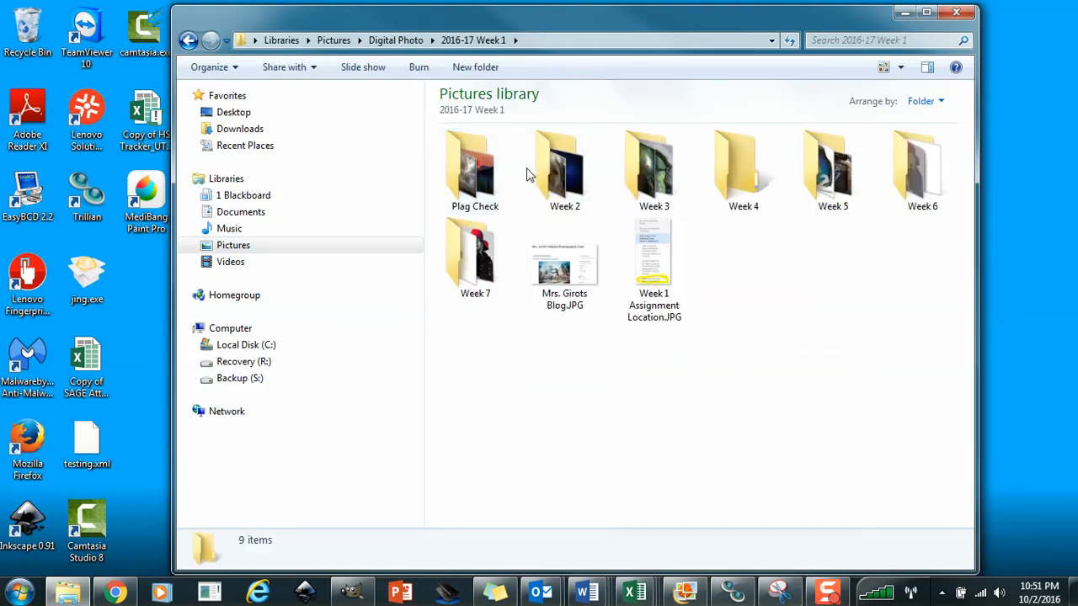
pyautogui.doubleClick(470, 280)
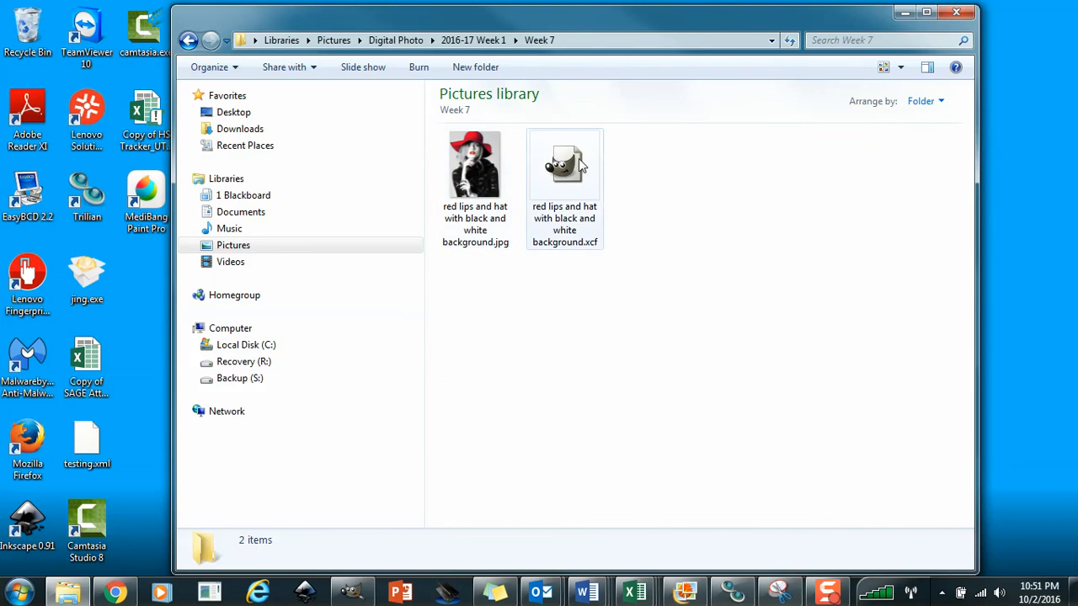